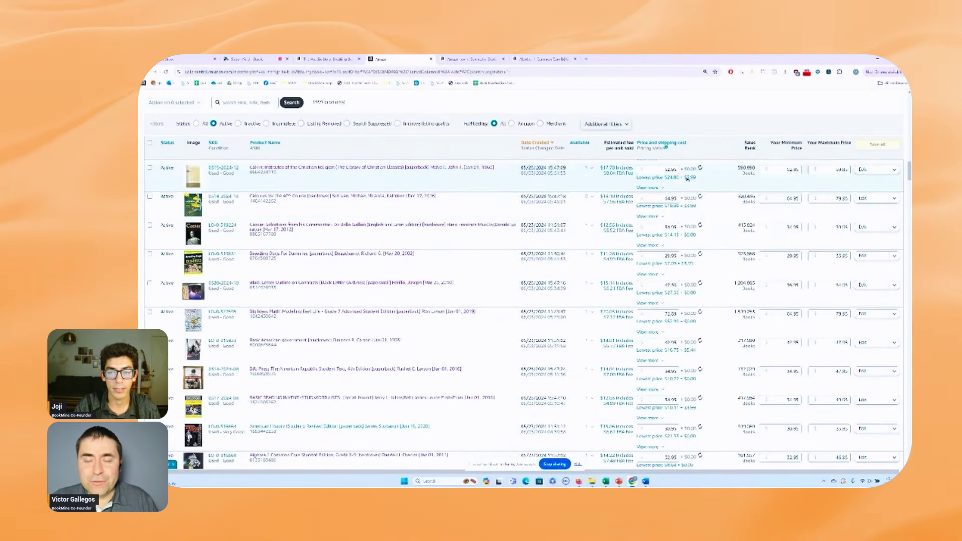
# - Open the inventory display preferences and save them with the Your Minimum Price and Your Maximum Price columns enabled
pyautogui.scroll(2, 524, 201)
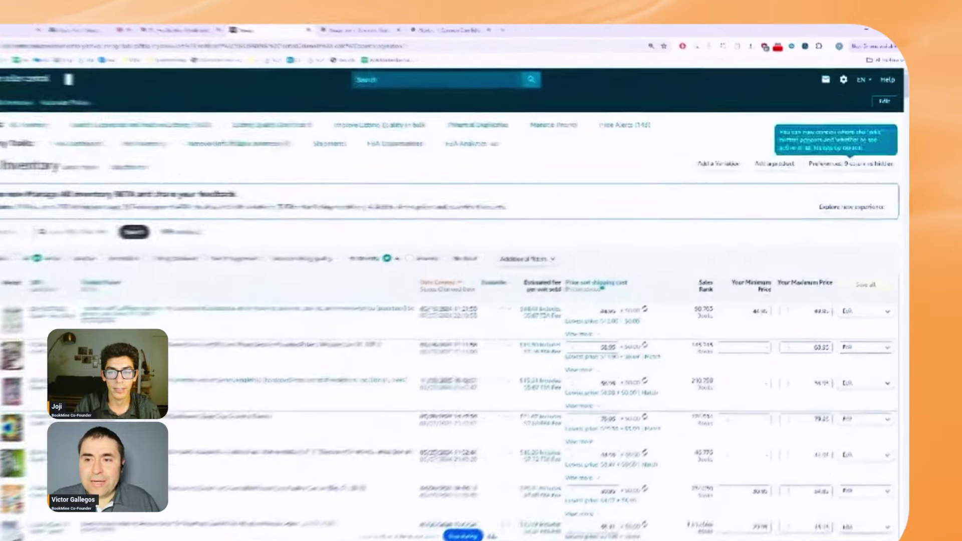
pyautogui.click(864, 121)
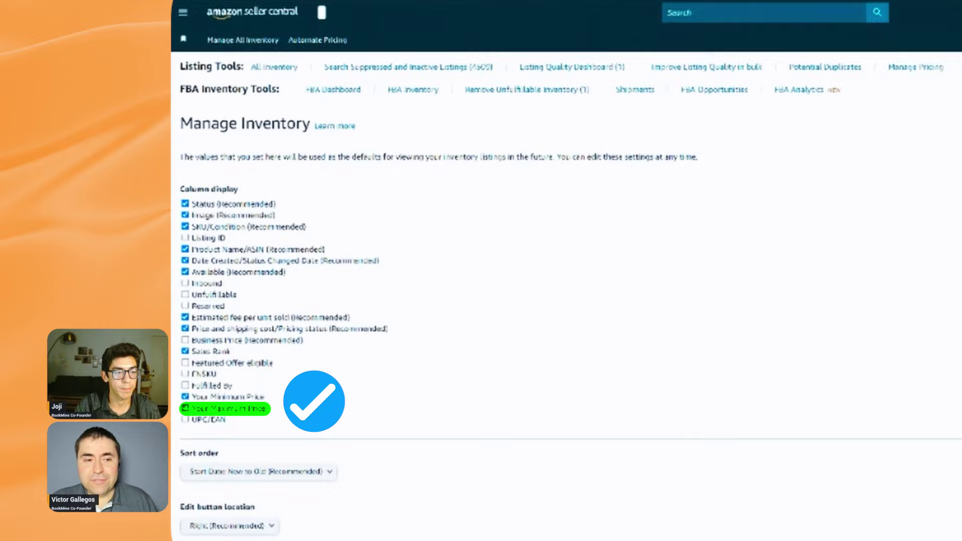
pyautogui.scroll(-6, 298, 493)
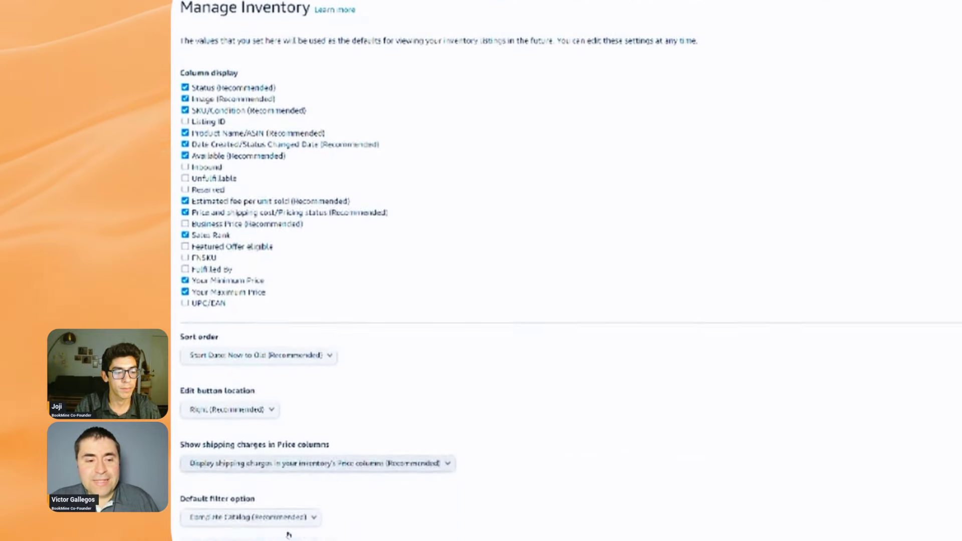
pyautogui.click(261, 503)
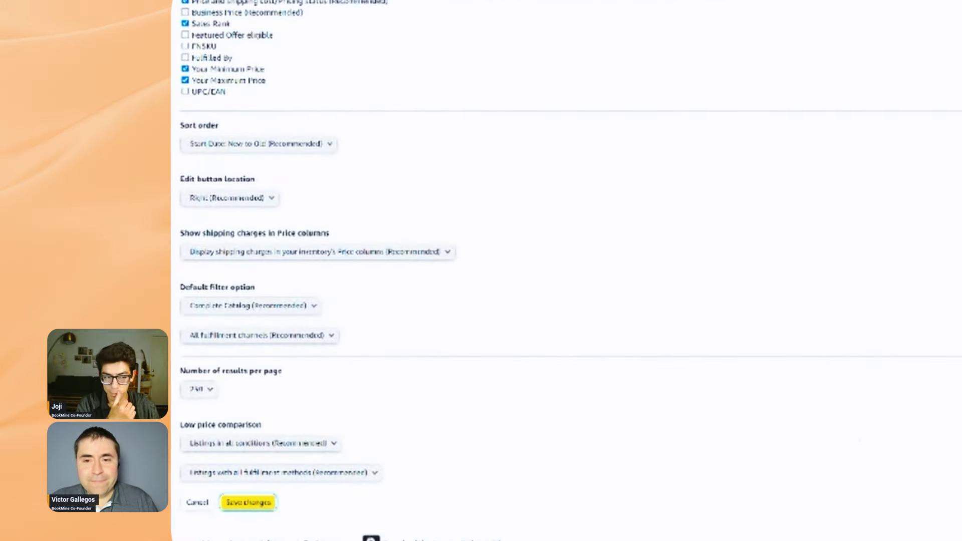
# - Examine the inventory listings' status, price, lowest price, and minimum and maximum price columns
pyautogui.scroll(-10, 551, 351)
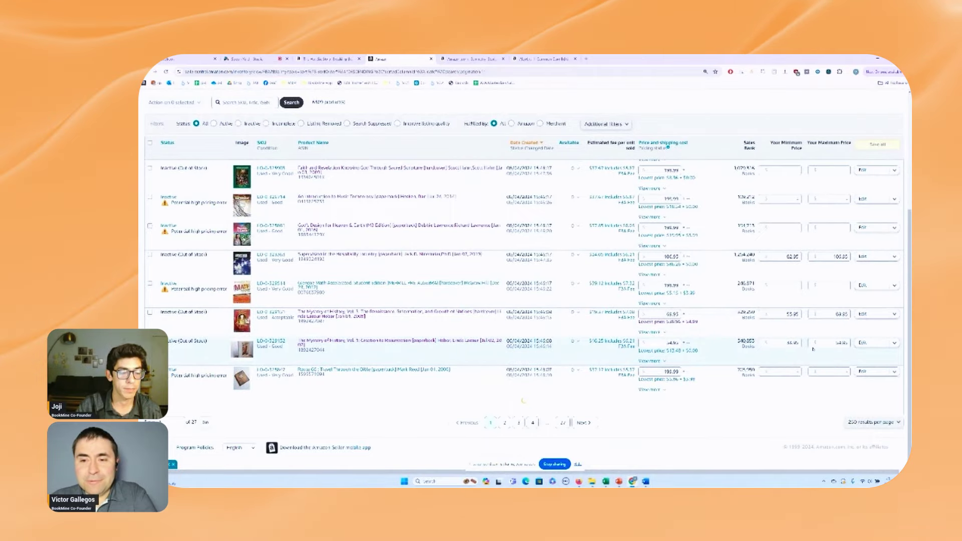
pyautogui.scroll(-10, 754, 353)
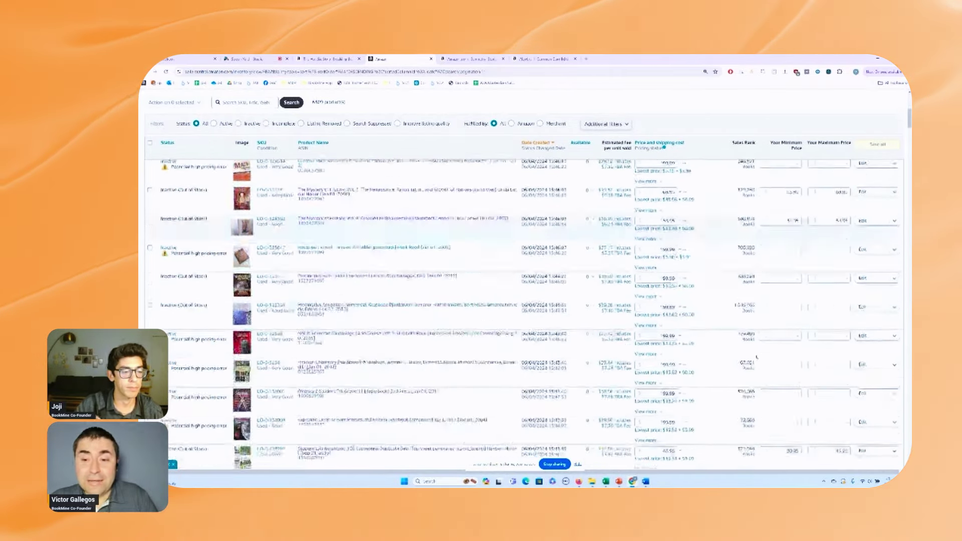
pyautogui.scroll(-10, 757, 357)
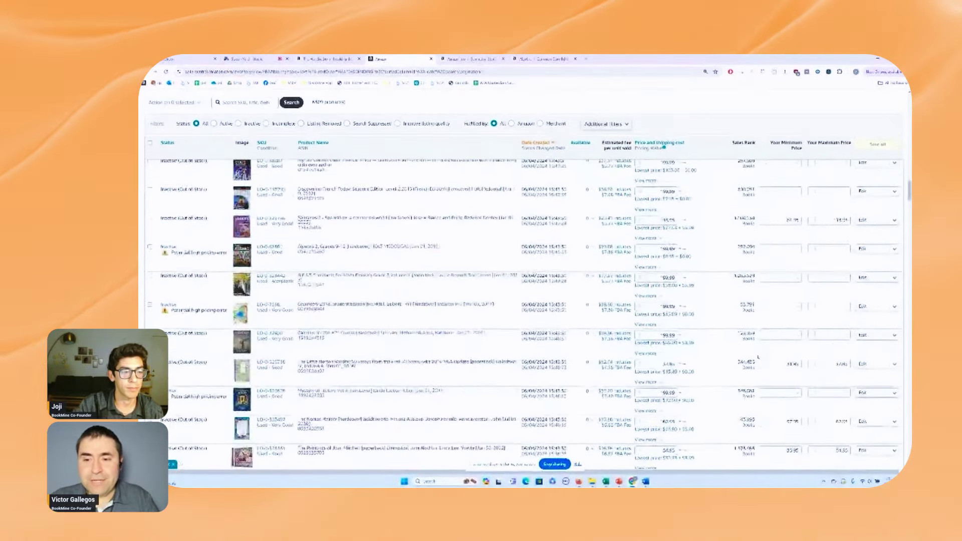
pyautogui.scroll(-10, 790, 359)
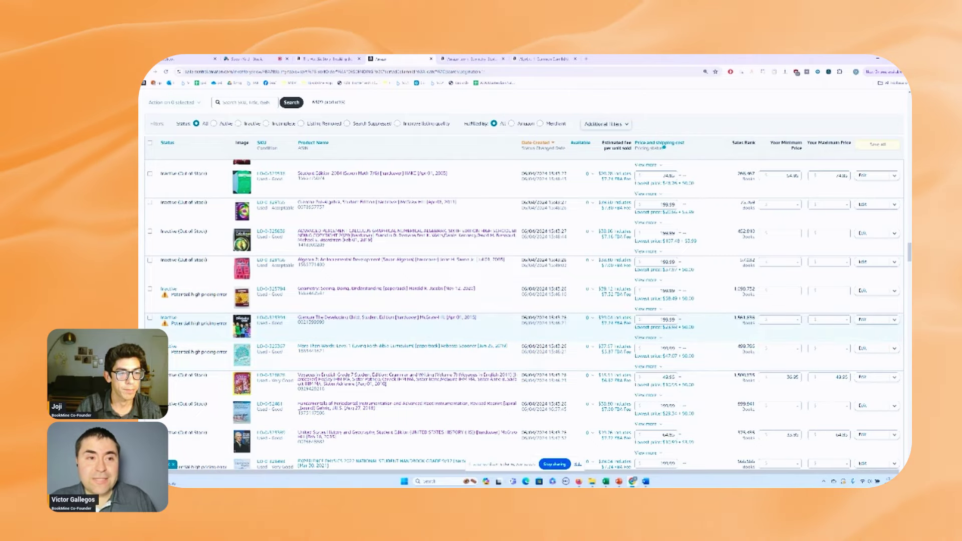
pyautogui.scroll(10, 467, 219)
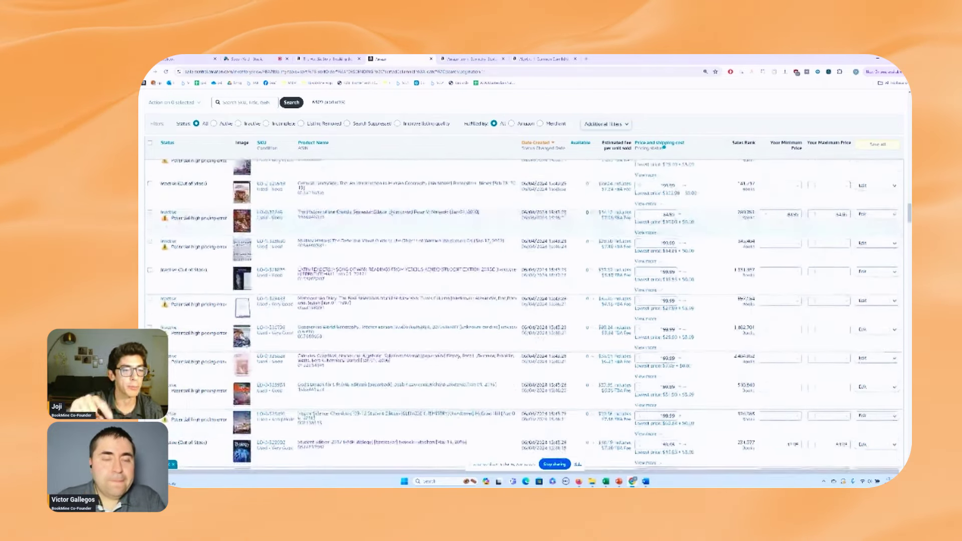
pyautogui.scroll(5, 198, 166)
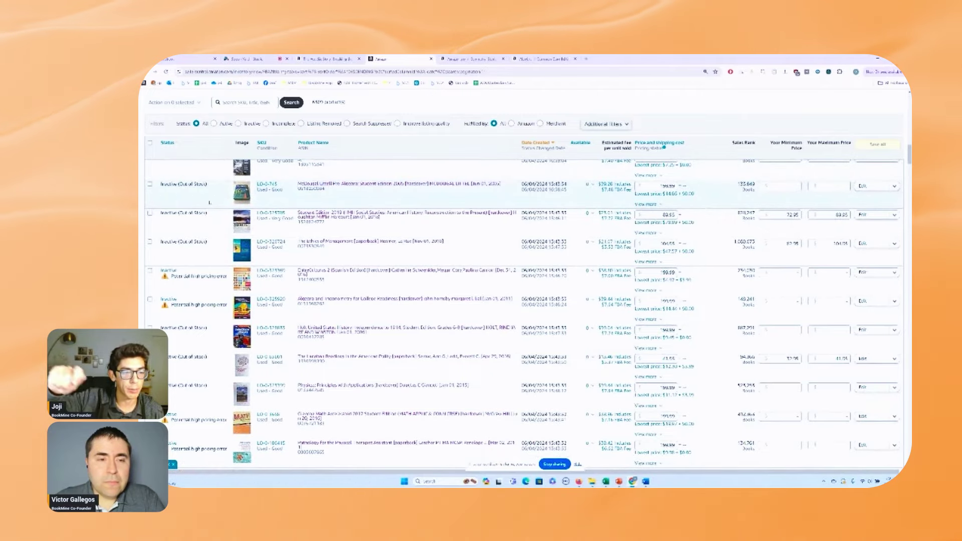
pyautogui.scroll(5, 523, 314)
pyautogui.scroll(5, 524, 314)
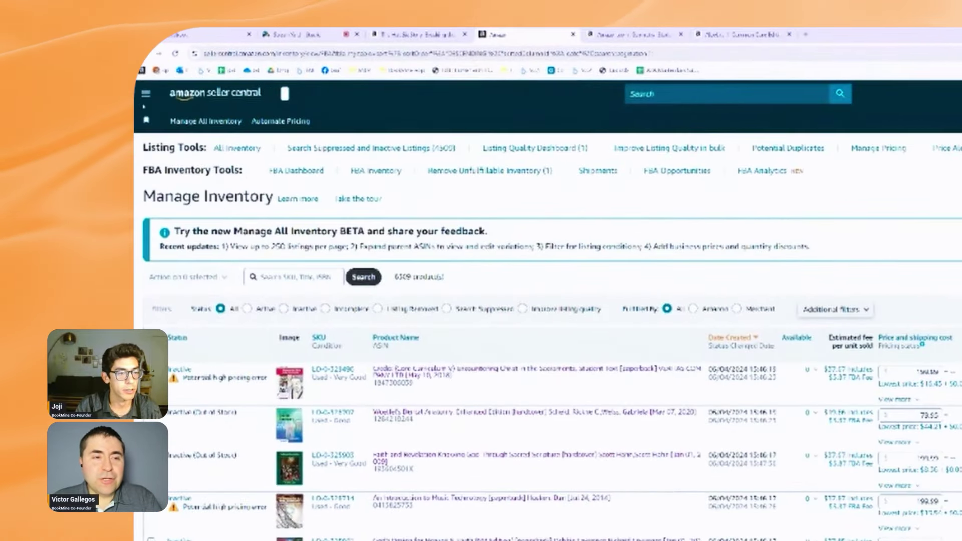
# - Open the Manage All Inventory page from the Inventory section
pyautogui.click(139, 104)
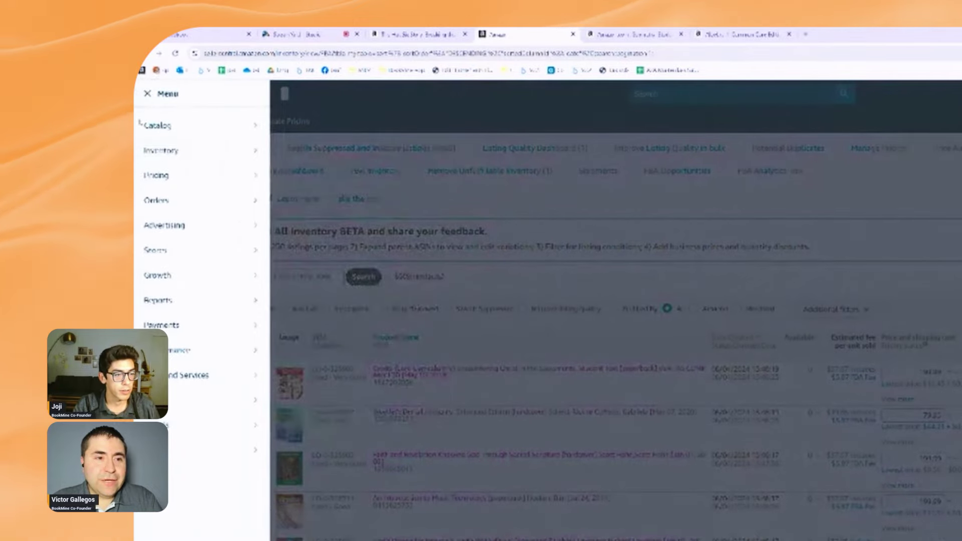
pyautogui.moveTo(159, 157)
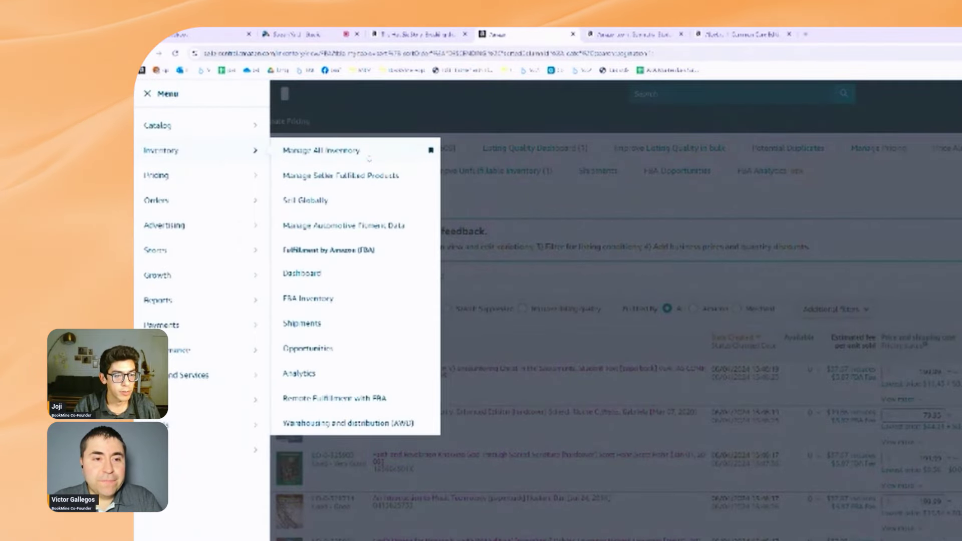
pyautogui.click(368, 157)
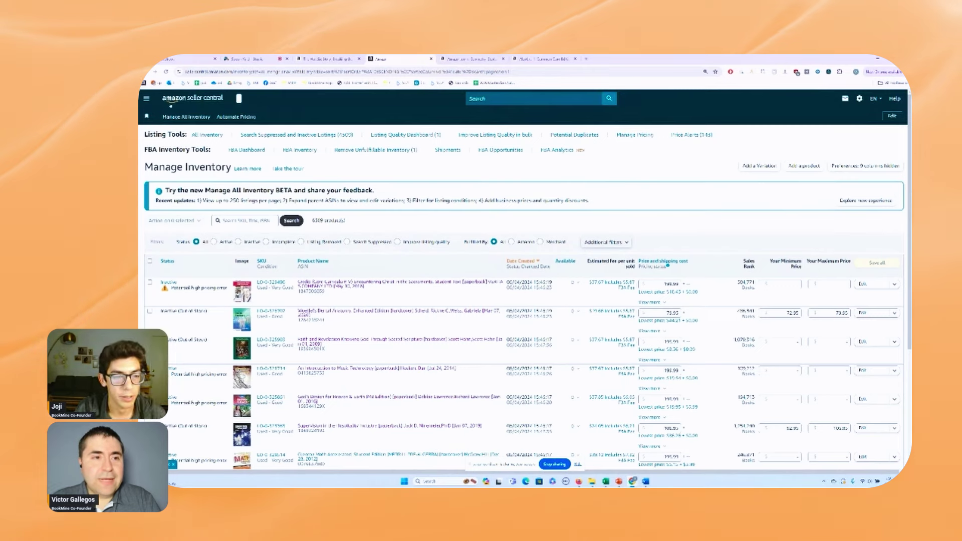
# - Look at the favorites bookmark beside Manage All Inventory in the Inventory section
pyautogui.click(146, 99)
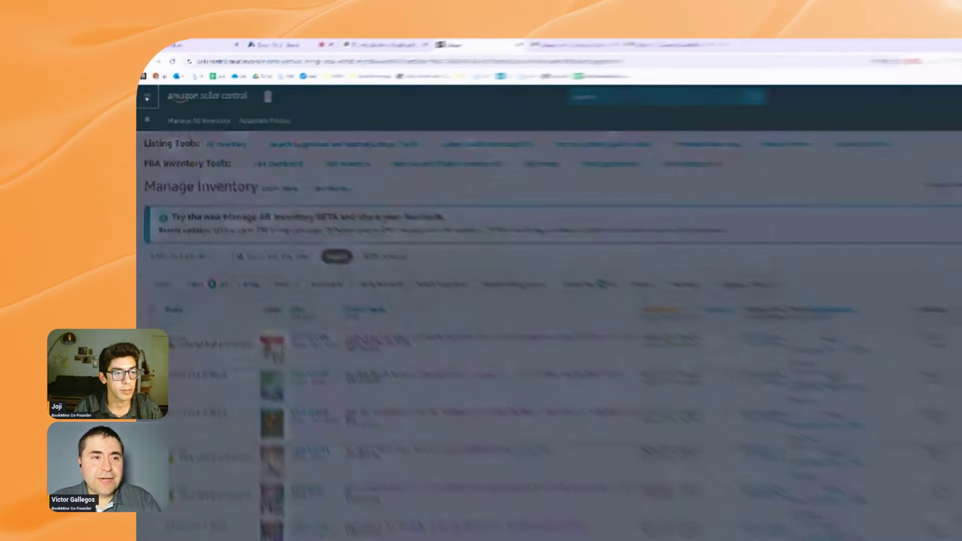
pyautogui.moveTo(153, 136)
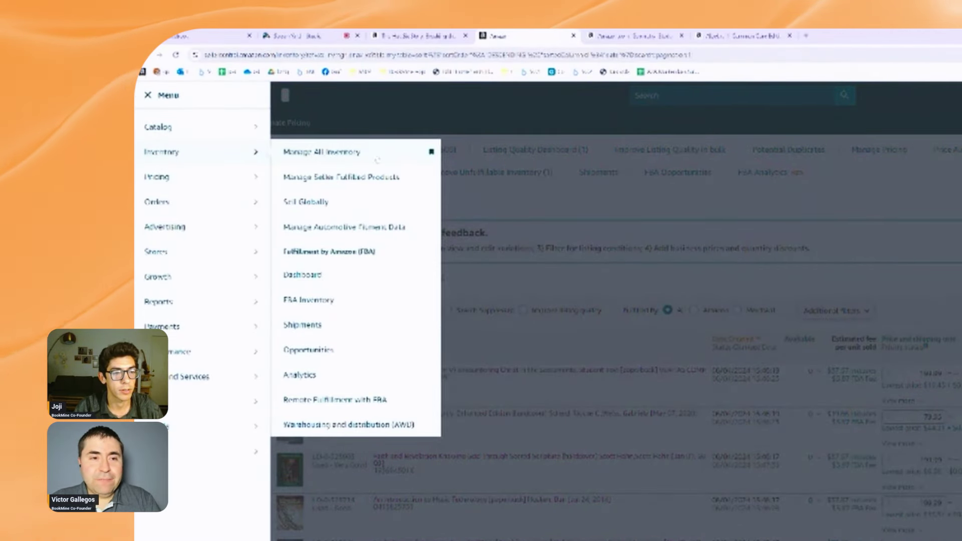
pyautogui.click(431, 153)
pyautogui.click(556, 194)
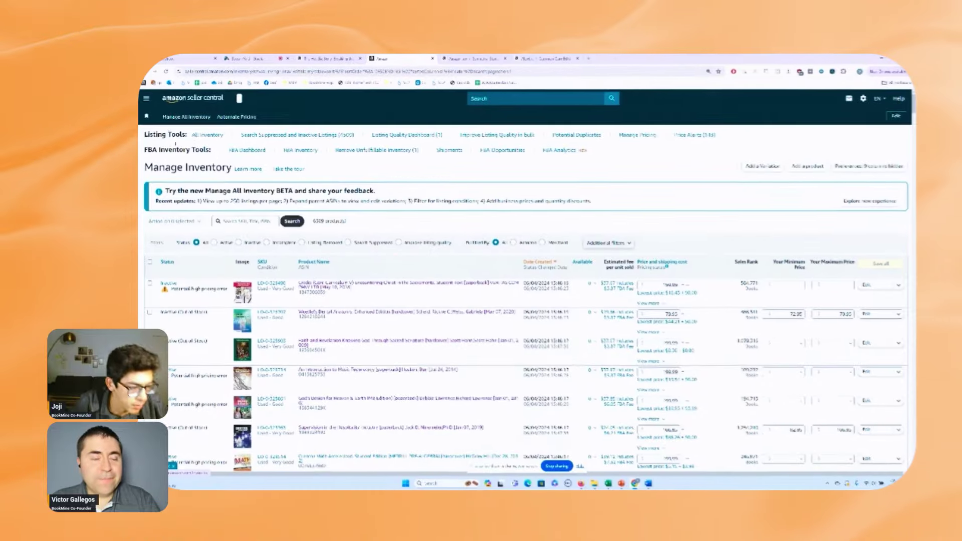
# - Open the Automate Pricing page from the Pricing section
pyautogui.click(146, 95)
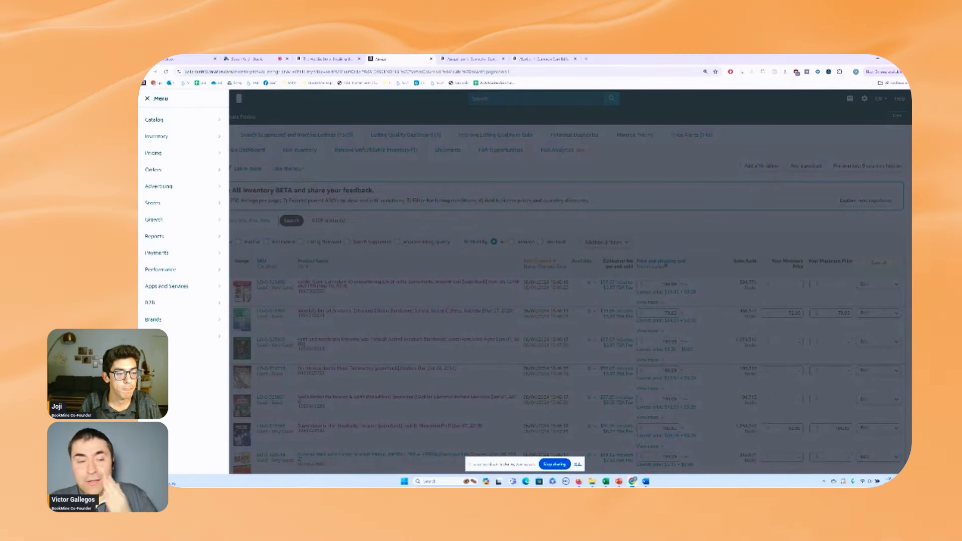
pyautogui.moveTo(178, 157)
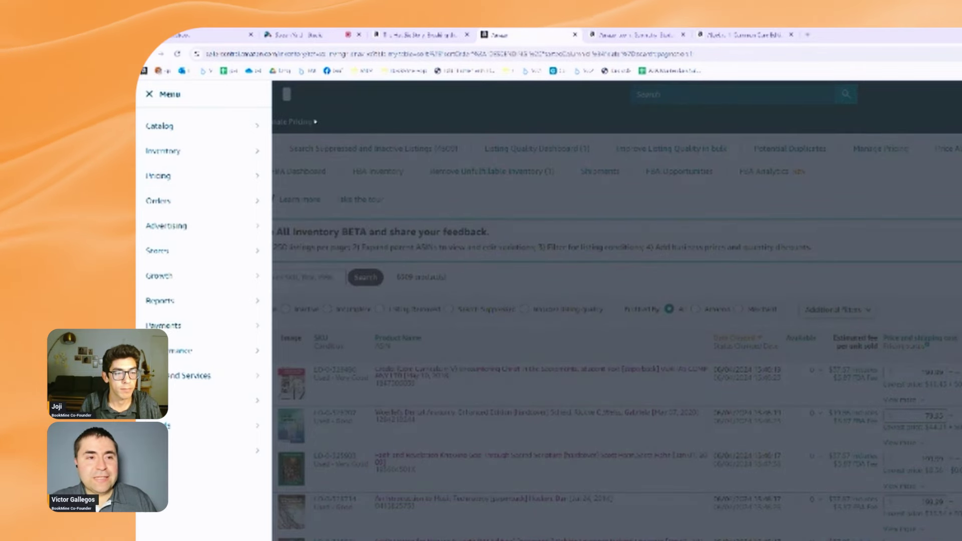
pyautogui.click(151, 94)
pyautogui.click(150, 94)
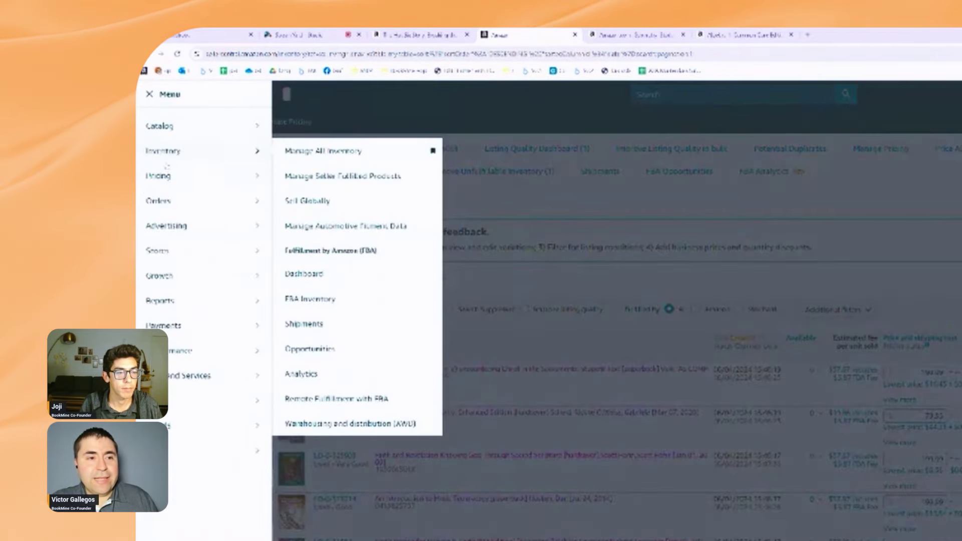
pyautogui.moveTo(174, 178)
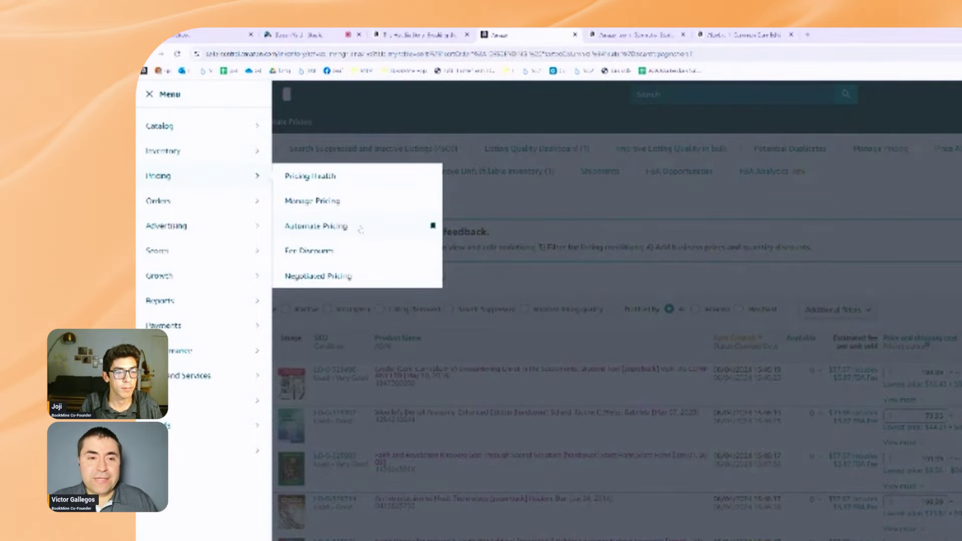
pyautogui.click(316, 226)
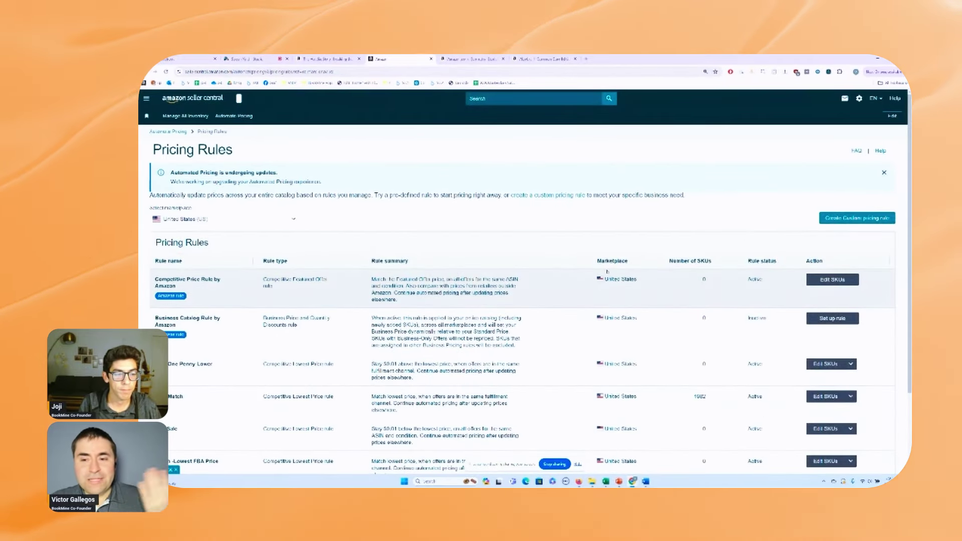
# - Review the existing pricing rules and start a custom Competitive Featured Offer rule with the United States marketplace enabled
pyautogui.scroll(-3, 607, 271)
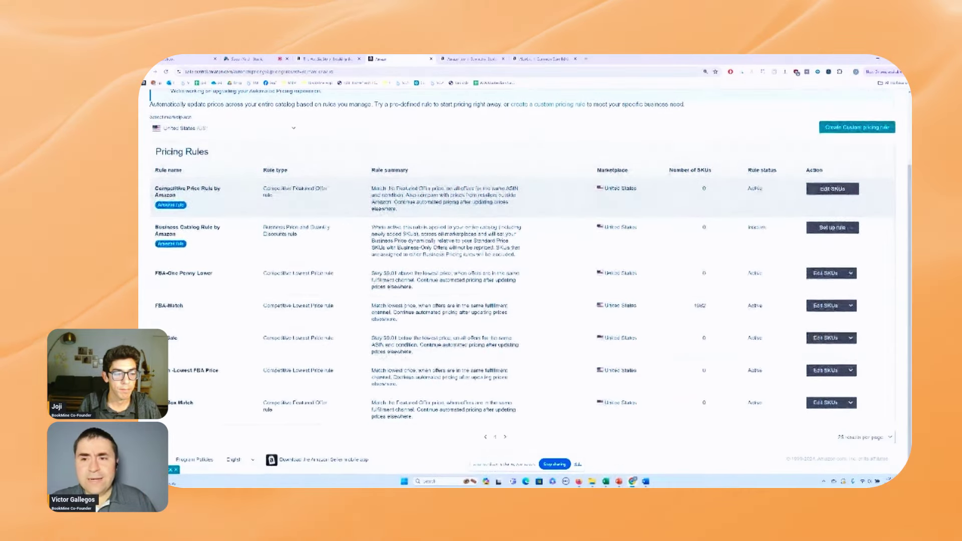
pyautogui.scroll(3, 608, 273)
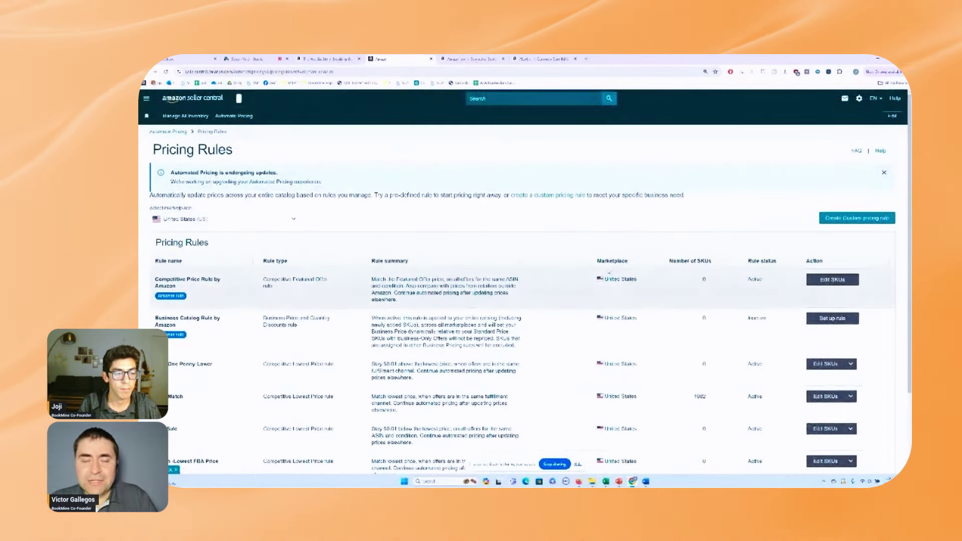
pyautogui.scroll(-1, 608, 281)
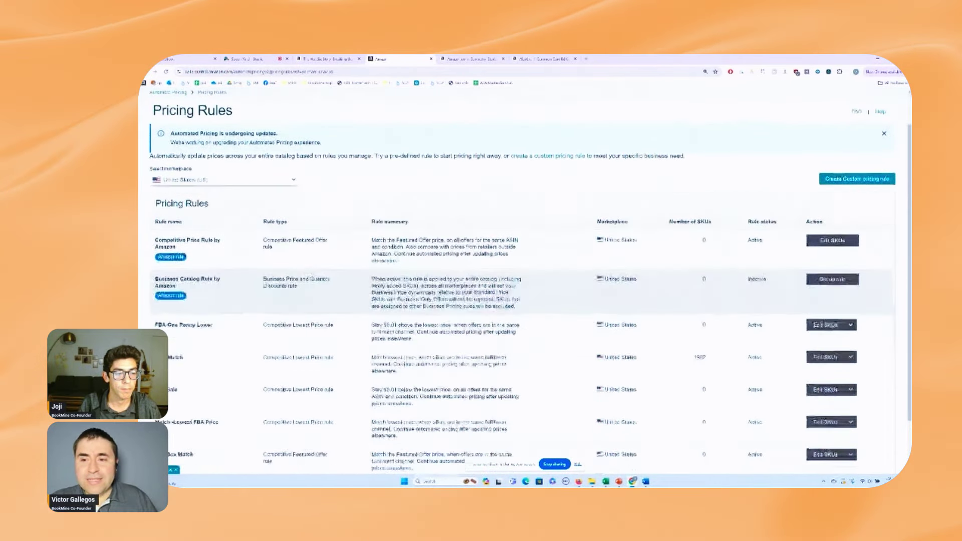
pyautogui.scroll(-2, 743, 298)
pyautogui.scroll(2, 742, 299)
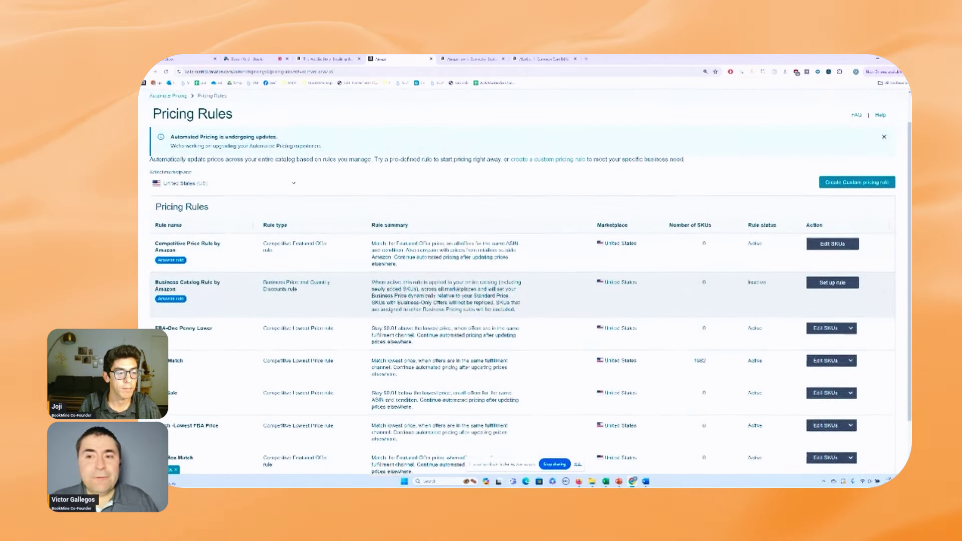
pyautogui.scroll(1, 742, 313)
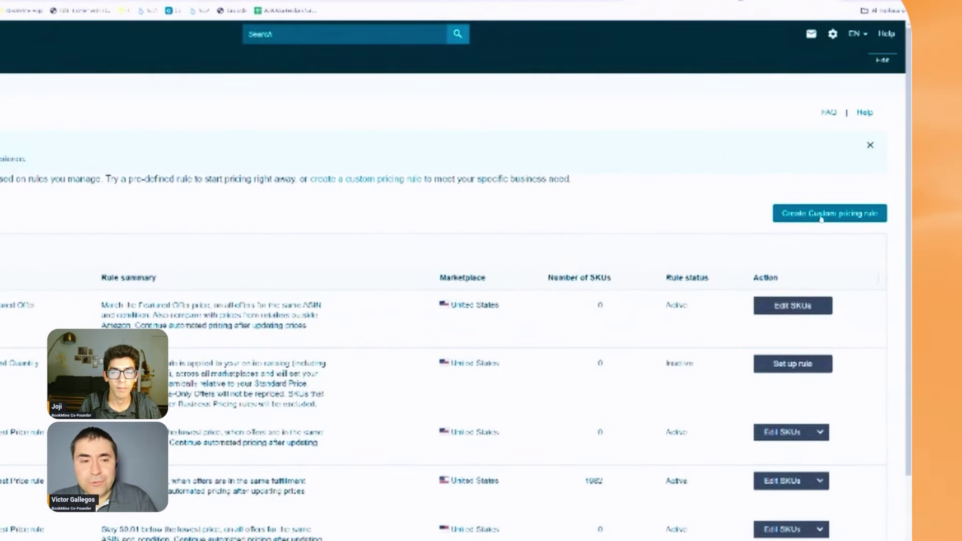
pyautogui.click(820, 214)
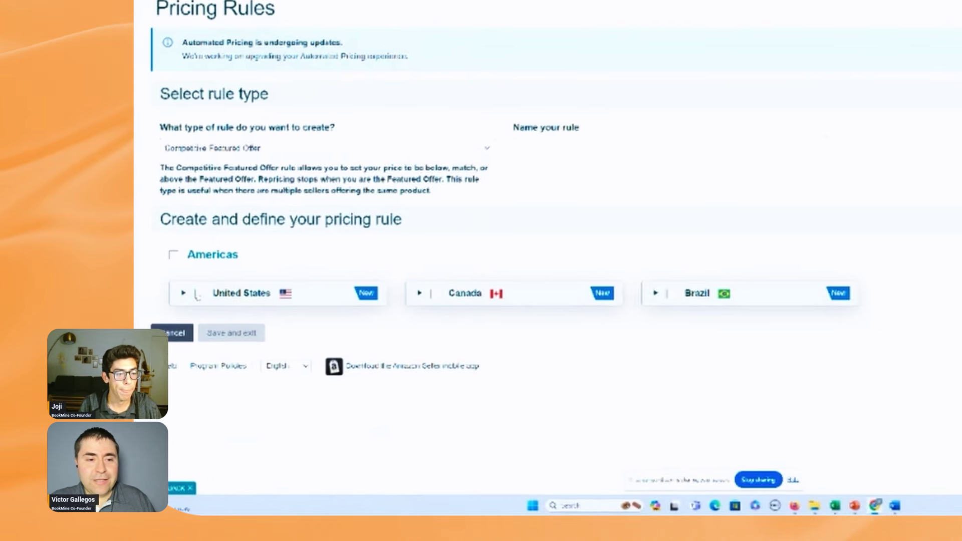
pyautogui.click(179, 340)
pyautogui.click(358, 151)
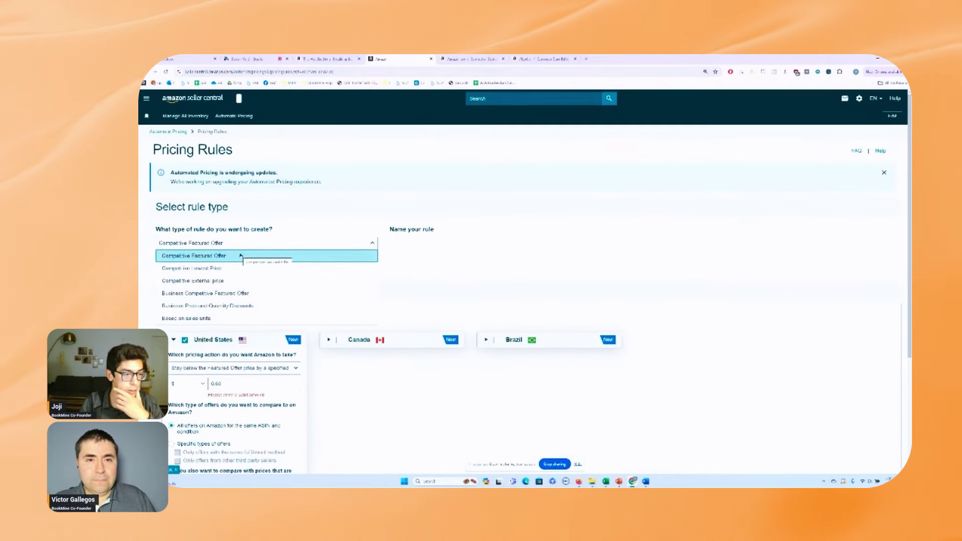
pyautogui.click(288, 167)
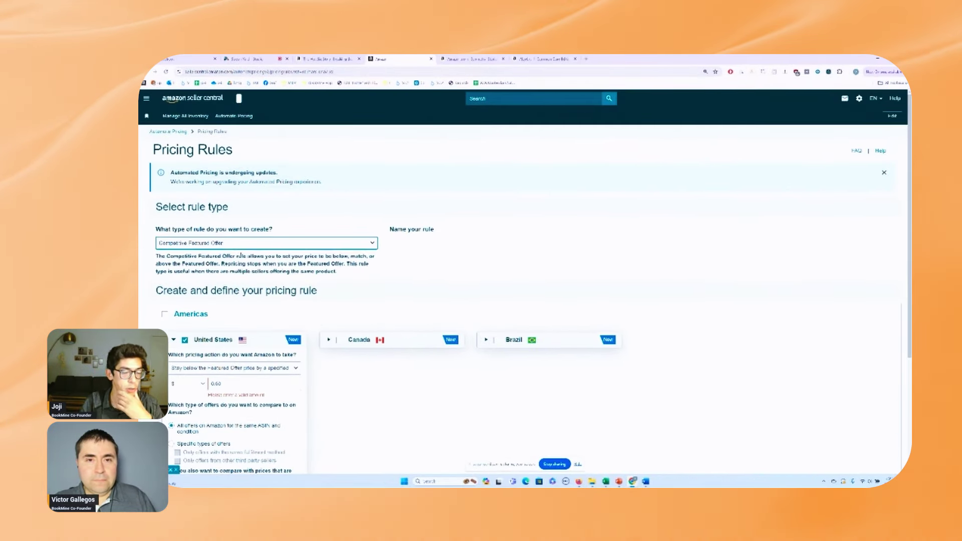
# - Switch to the Geometry, Student Edition product page and examine its new and used offers, including the return terms
pyautogui.click(466, 60)
pyautogui.scroll(5, 450, 250)
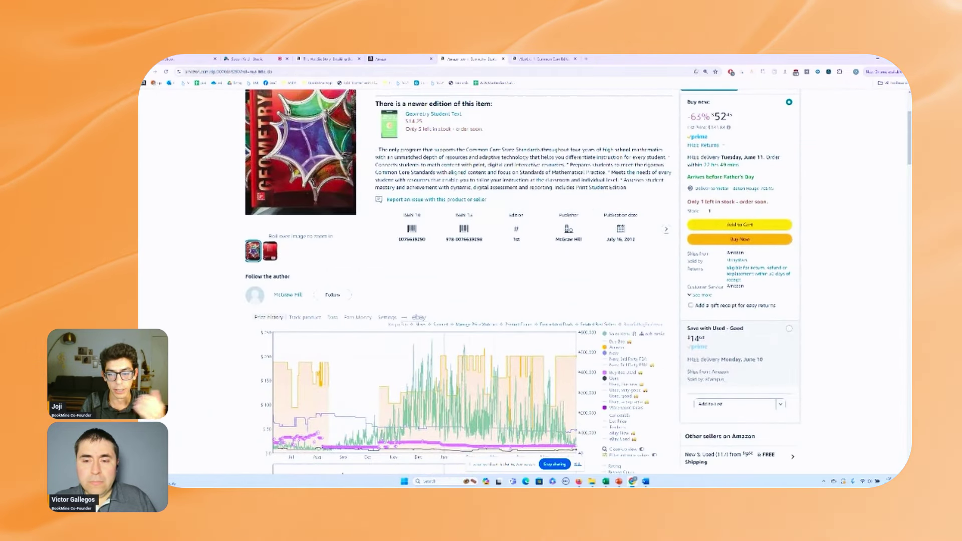
pyautogui.scroll(1, 592, 217)
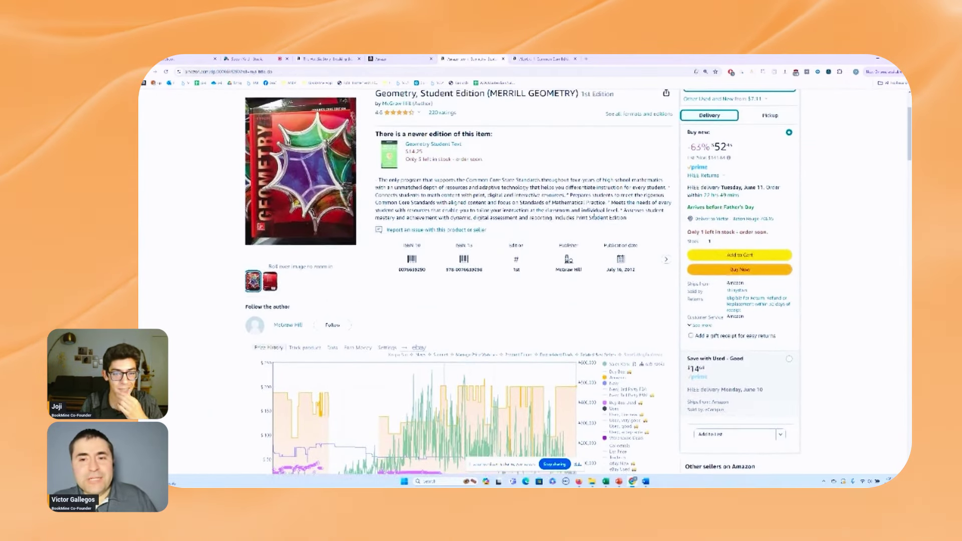
pyautogui.scroll(1, 598, 224)
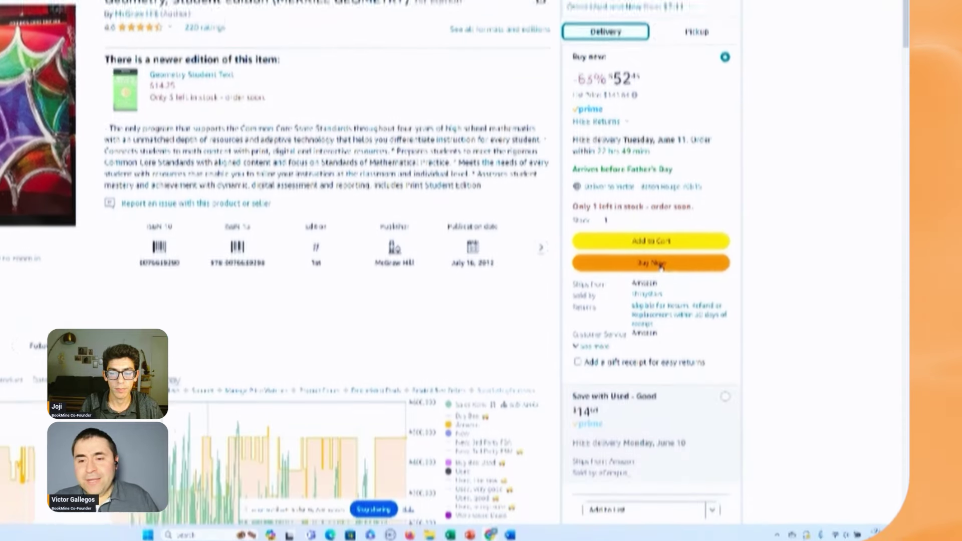
pyautogui.click(676, 441)
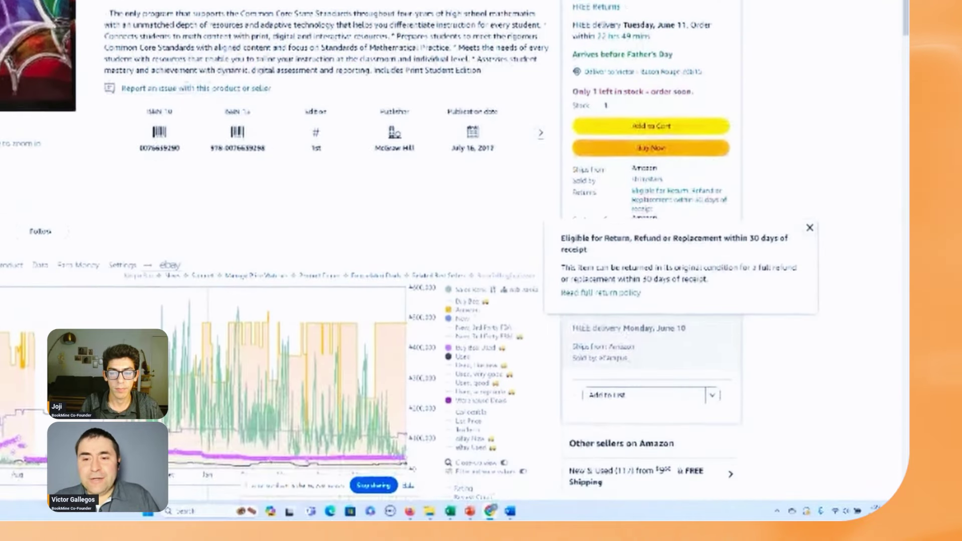
pyautogui.click(655, 323)
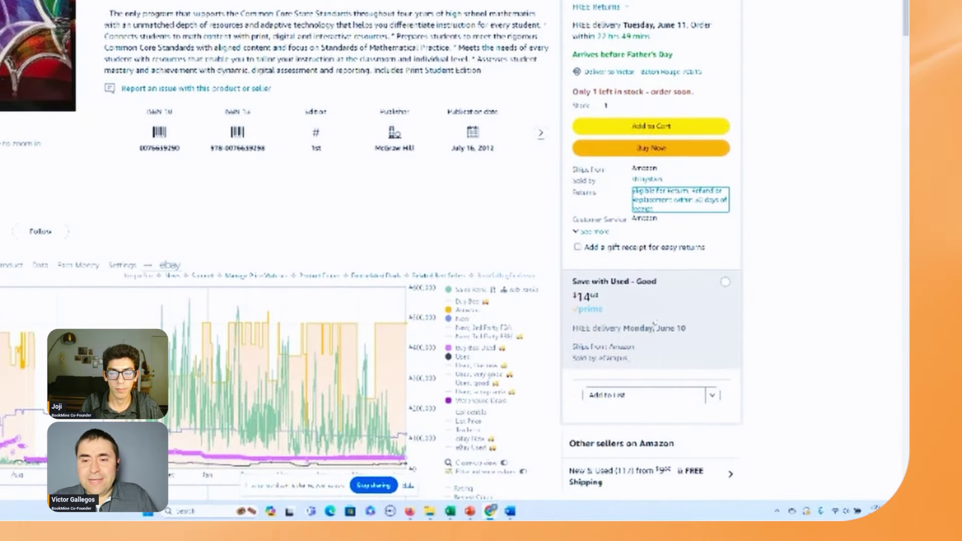
# - Examine the Save with Used - Good offer on the Geometry, Student Edition product page
pyautogui.scroll(-1, 664, 311)
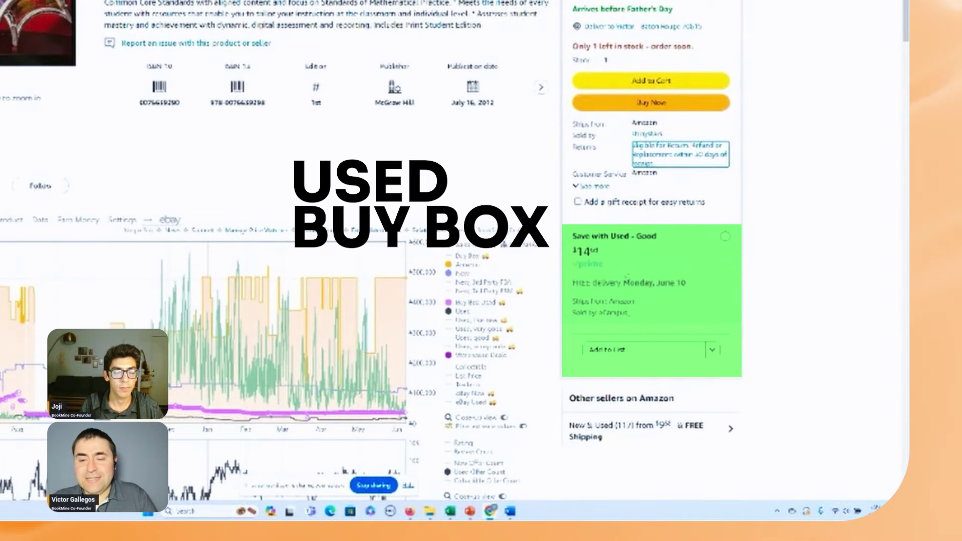
pyautogui.click(628, 275)
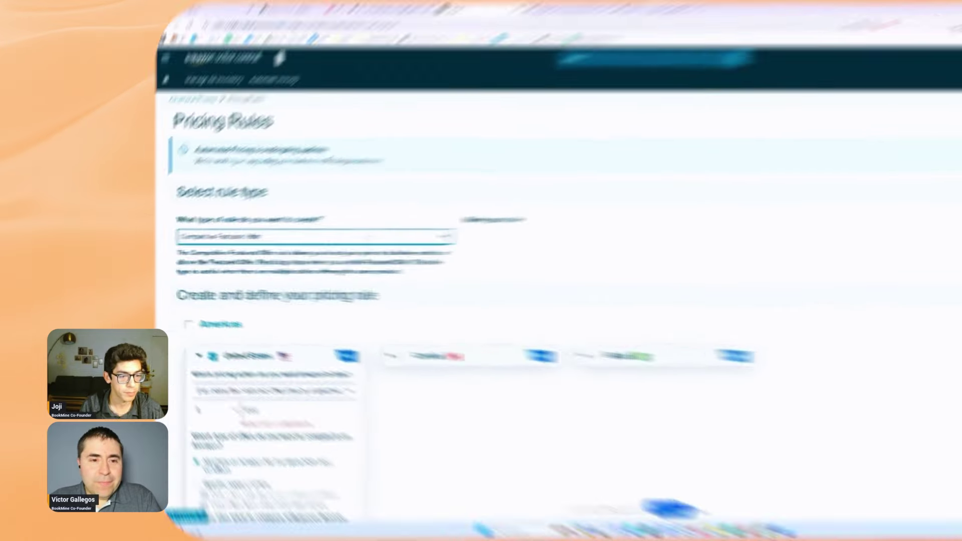
# - Return to the pricing rule, set its type to Competitive Lowest Price with the name Lowest, and enable the United States marketplace
pyautogui.click(313, 242)
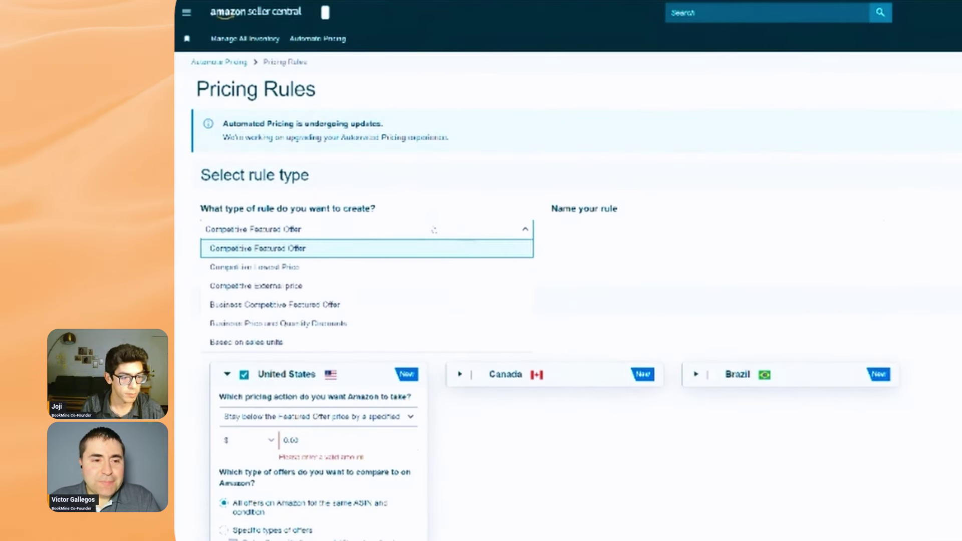
pyautogui.click(437, 266)
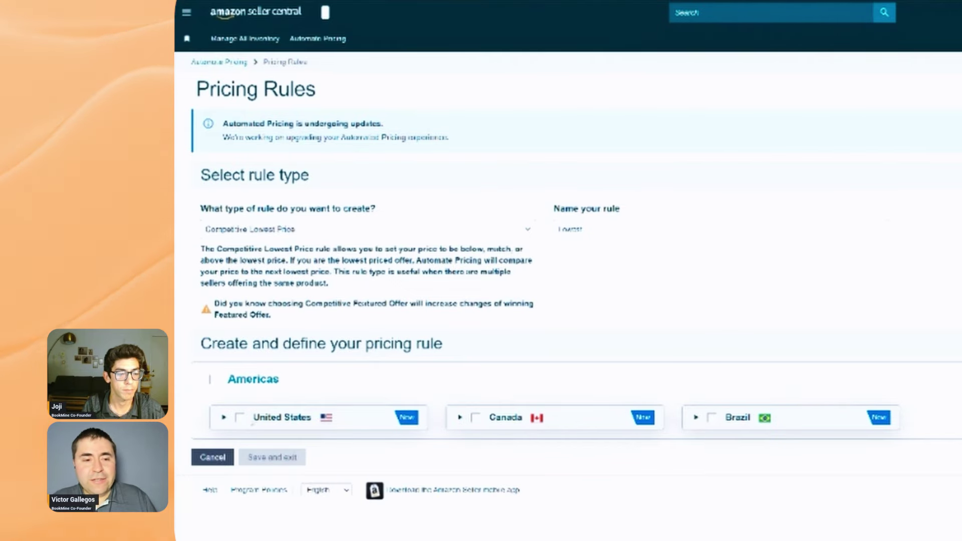
pyautogui.click(240, 417)
# - Review the United States pricing actions, the available rule types and the offer comparison settings
pyautogui.scroll(-5, 245, 428)
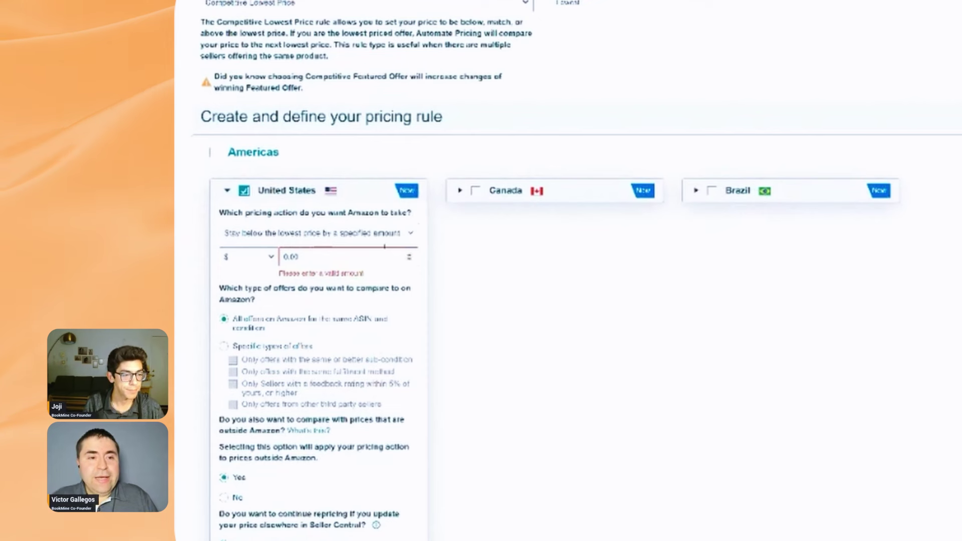
pyautogui.click(392, 233)
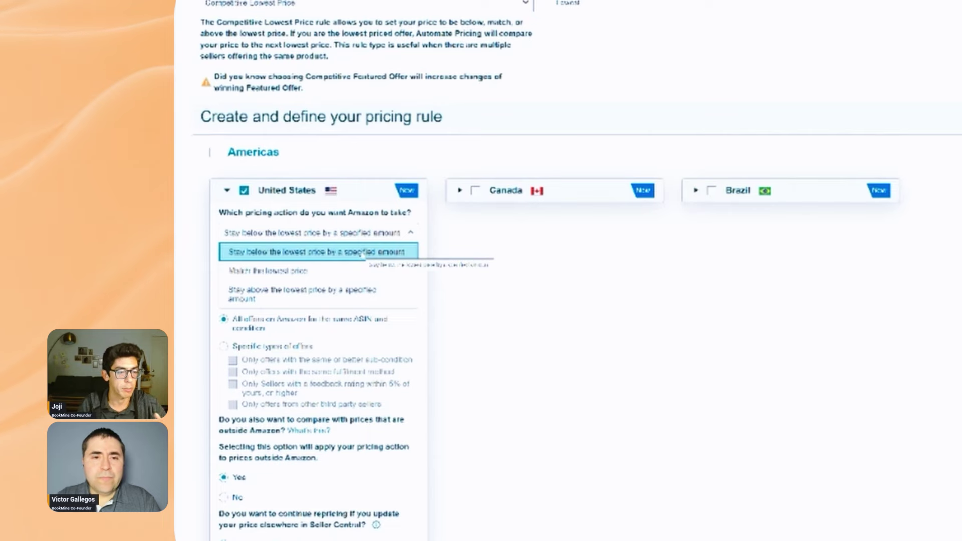
pyautogui.press('Return')
pyautogui.scroll(5, 568, 270)
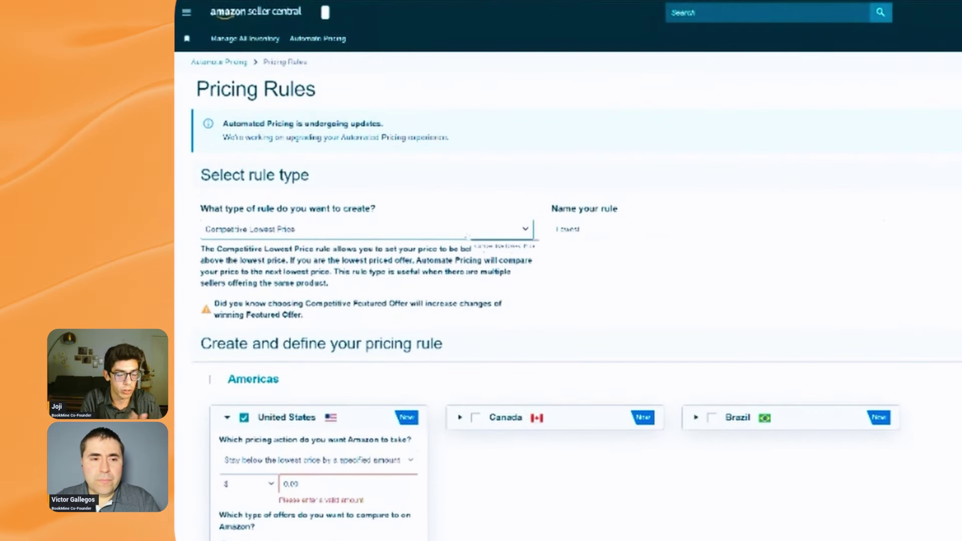
pyautogui.click(466, 235)
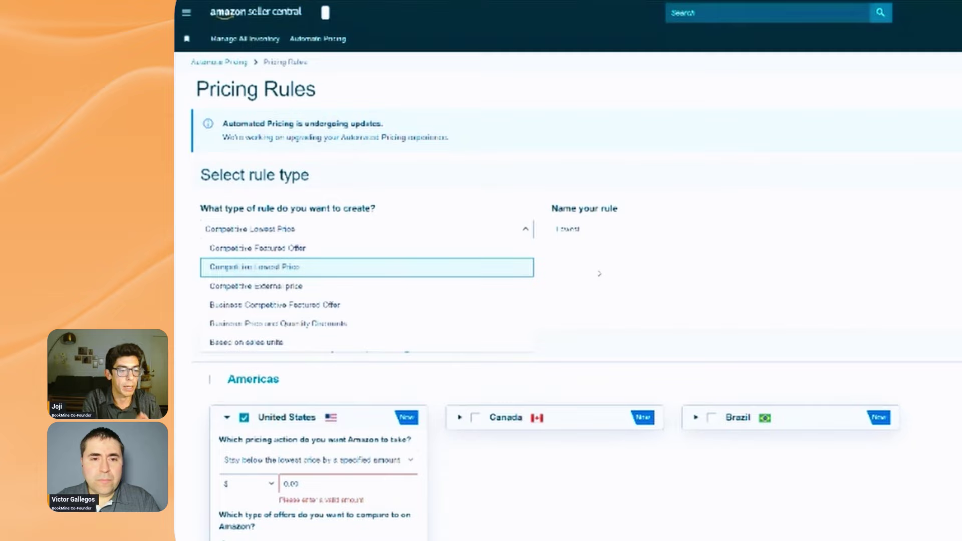
pyautogui.click(598, 273)
pyautogui.scroll(-3, 484, 271)
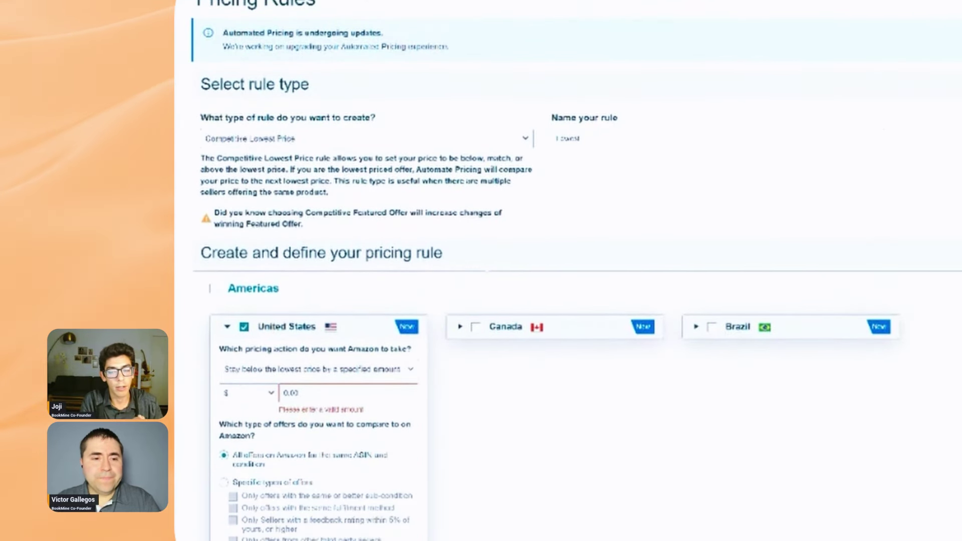
pyautogui.scroll(-3, 481, 271)
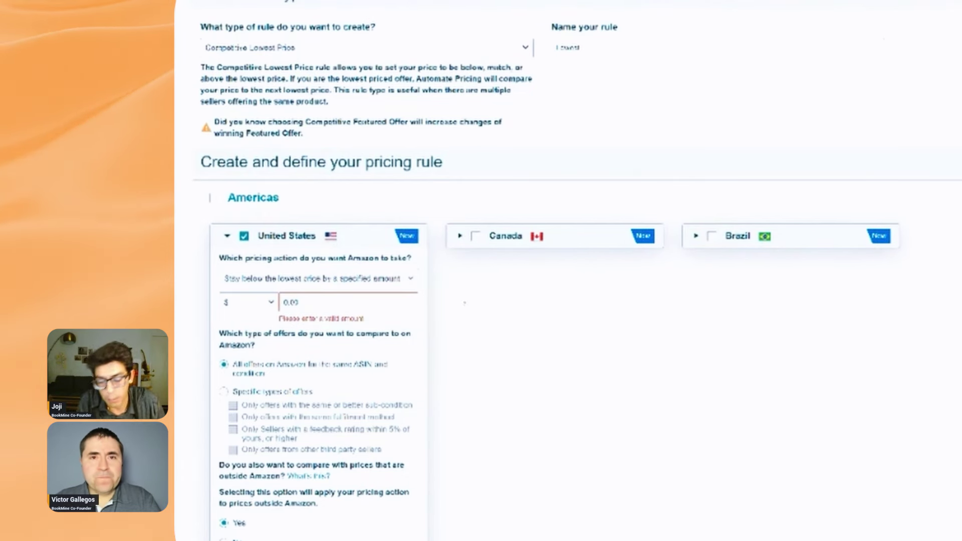
pyautogui.scroll(-1, 332, 369)
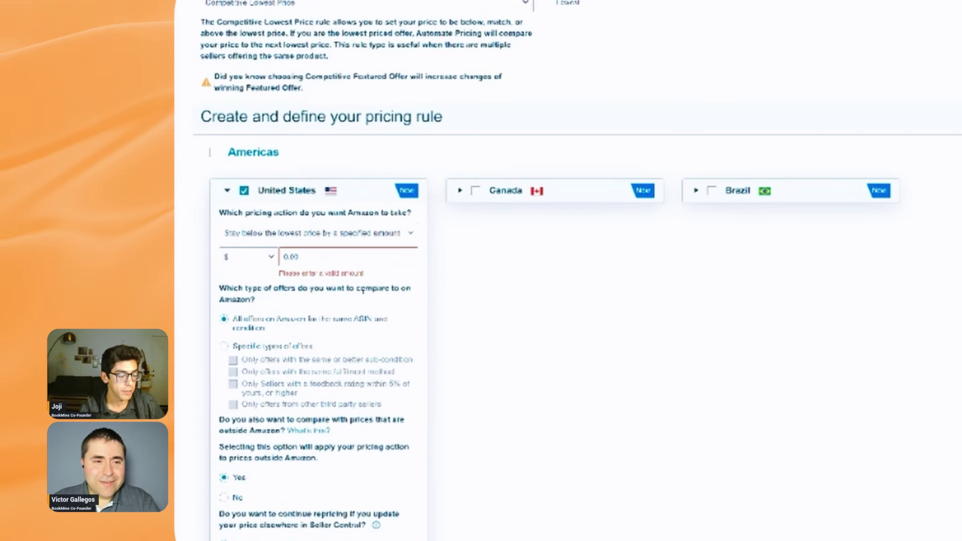
# - Choose to stay below the lowest price by a specified amount of $0.01 for the United States
pyautogui.click(382, 233)
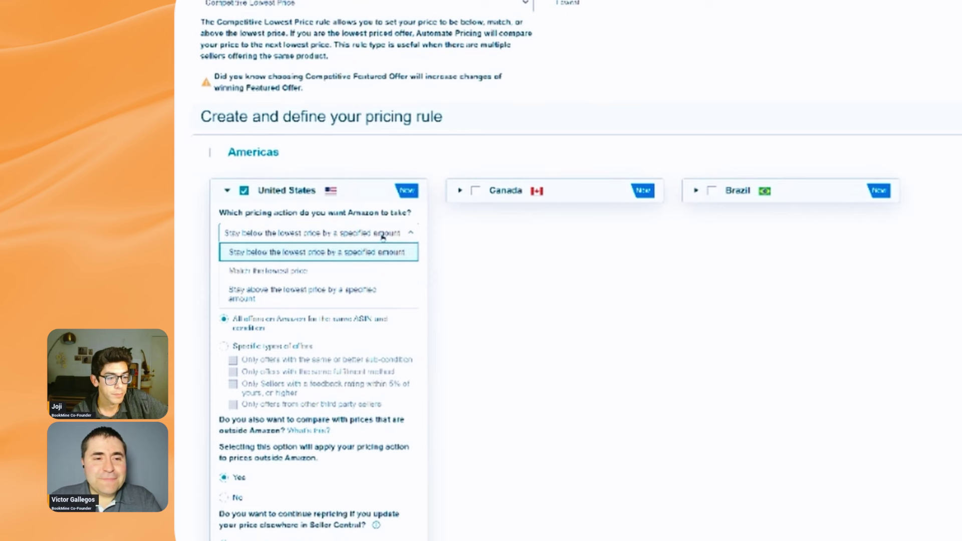
pyautogui.click(371, 232)
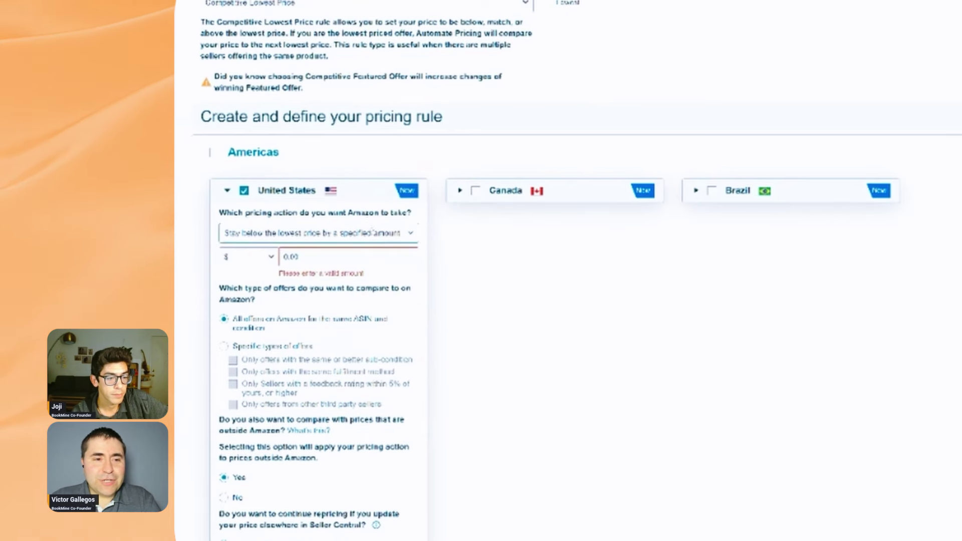
pyautogui.click(371, 232)
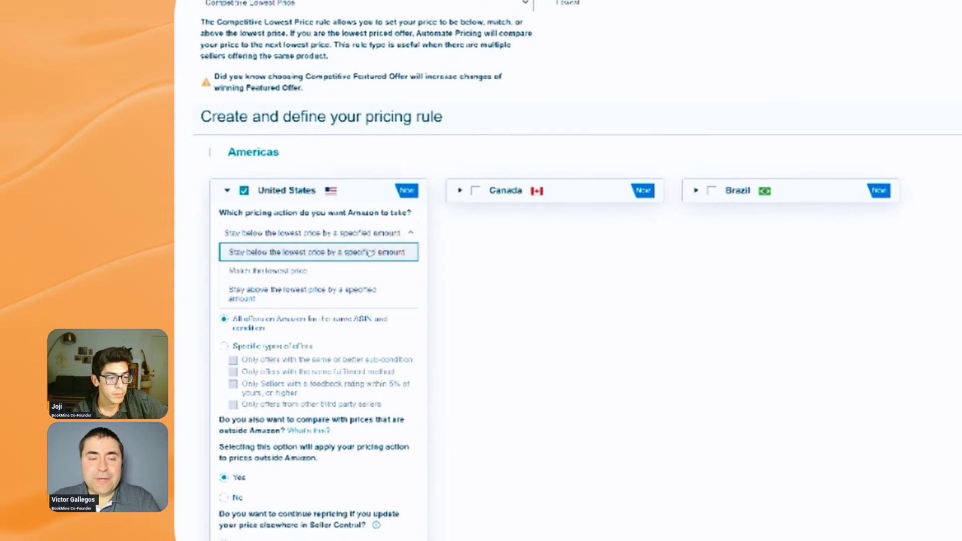
pyautogui.click(369, 252)
pyautogui.click(409, 255)
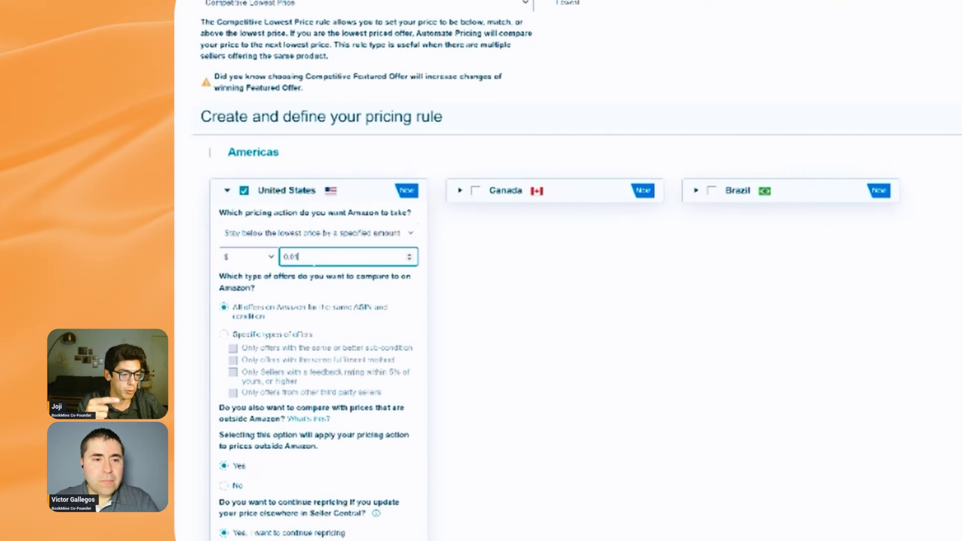
# - Try a percentage instead of a dollar amount, with values of 0.01 and 0.02, and clear the amount
pyautogui.click(269, 257)
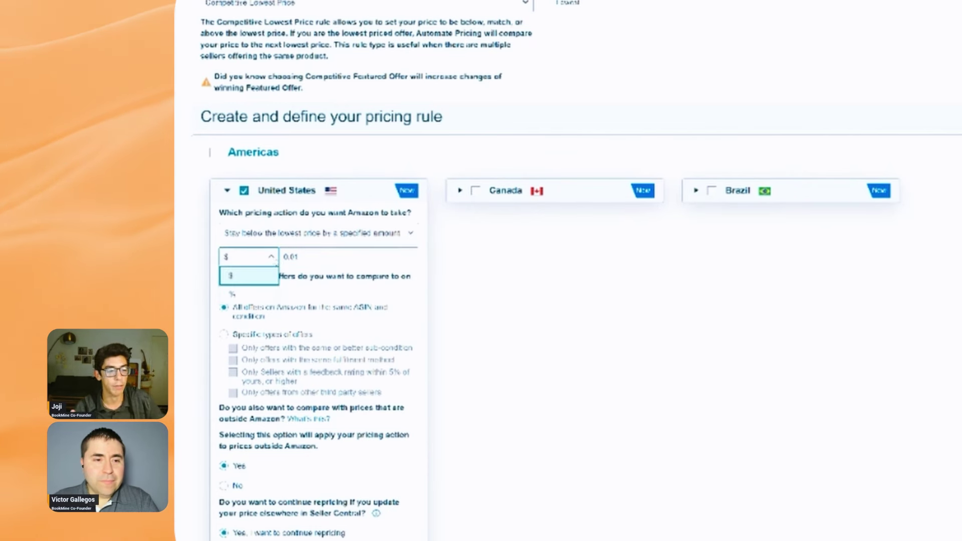
pyautogui.click(246, 296)
pyautogui.click(392, 254)
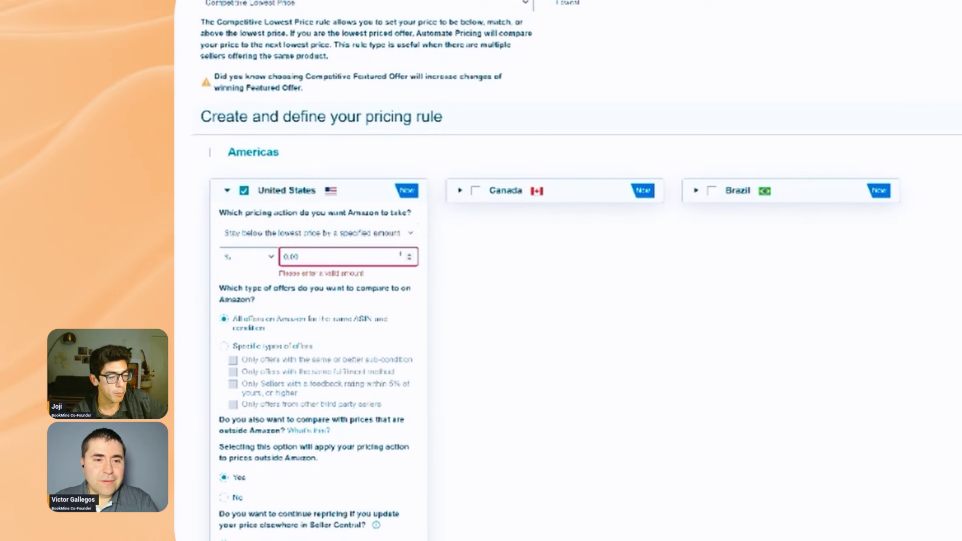
pyautogui.write('1')
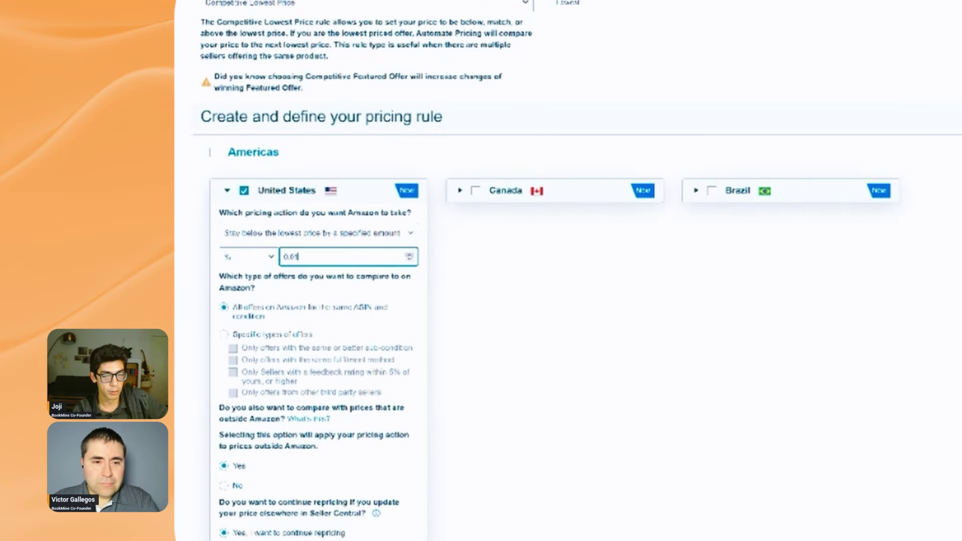
pyautogui.click(410, 260)
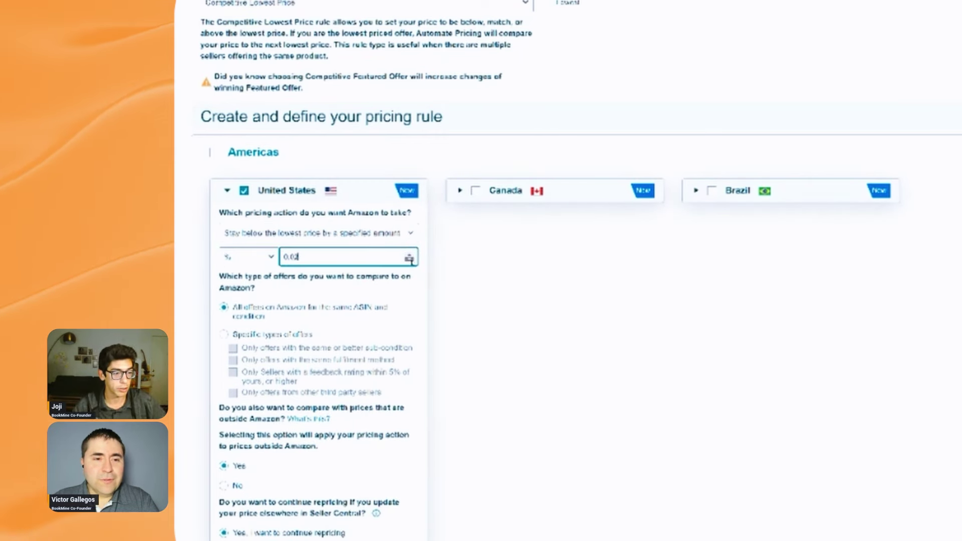
pyautogui.press('BackSpace')
pyautogui.press('BackSpace')
# - Switch the undercut unit back to dollars and set the amount to 0.01
pyautogui.click(271, 258)
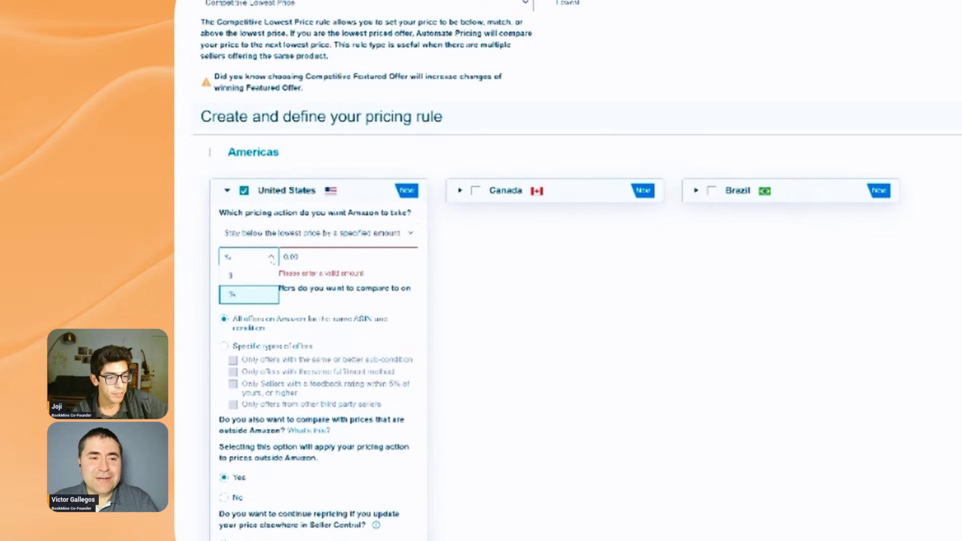
pyautogui.click(260, 276)
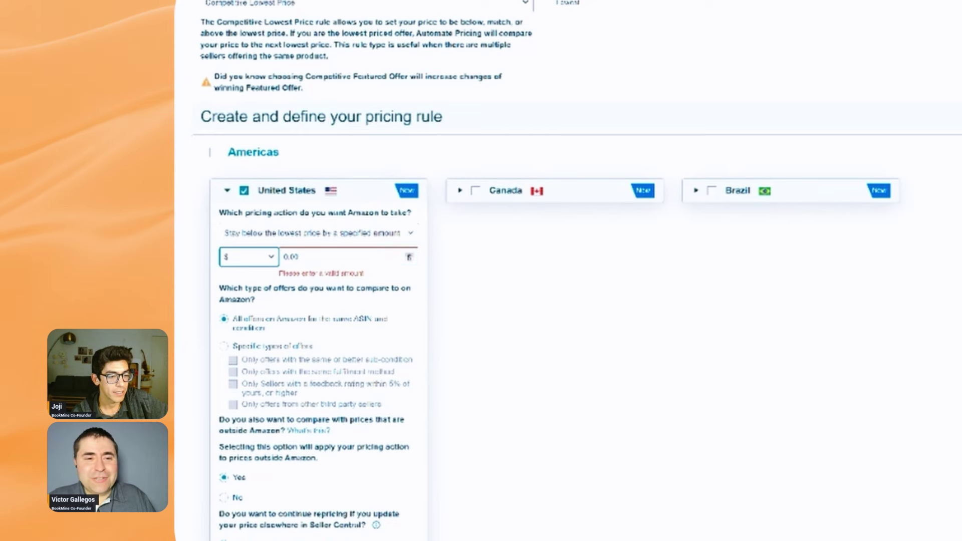
pyautogui.click(298, 257)
pyautogui.press('BackSpace')
pyautogui.write('1')
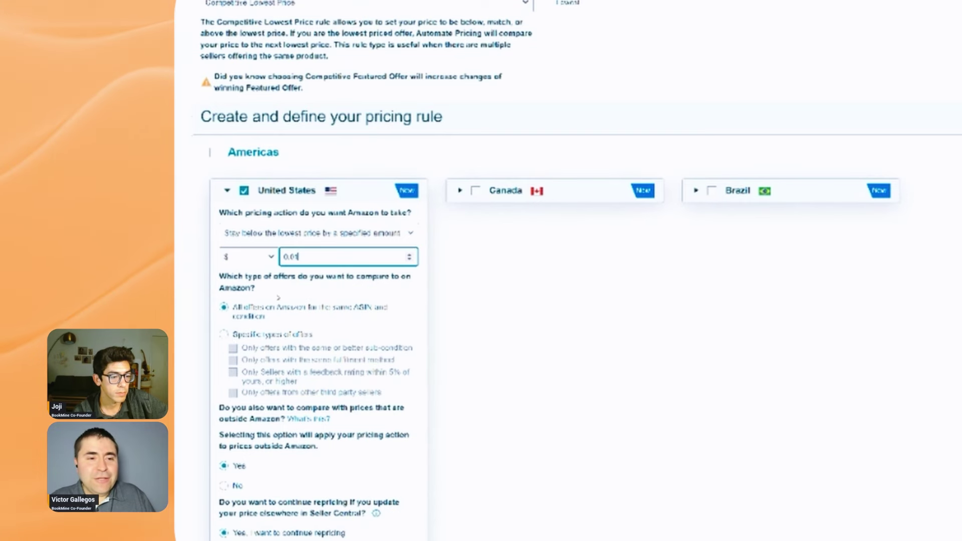
# - Decline comparison with prices outside Amazon and compare only with specific offers that use the same fulfillment method
pyautogui.scroll(-3, 228, 337)
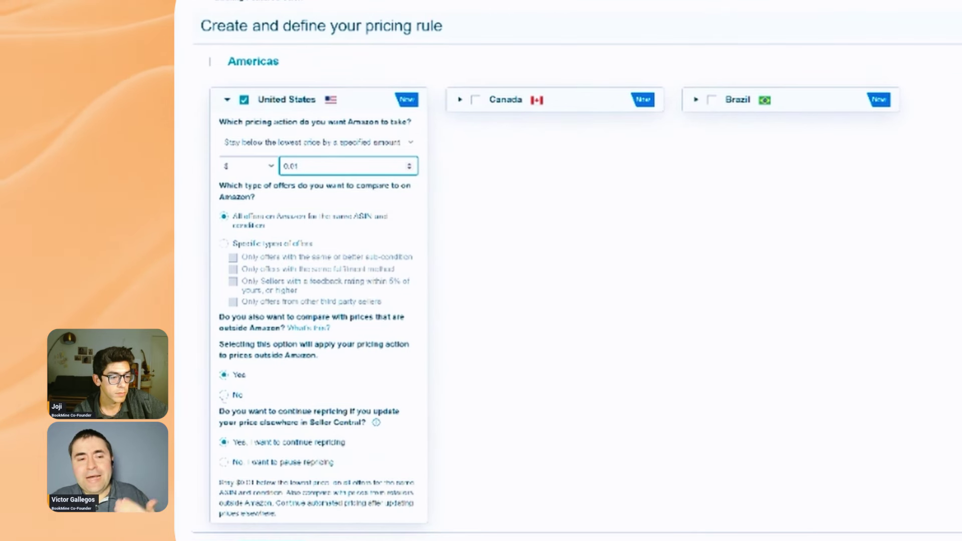
pyautogui.click(224, 394)
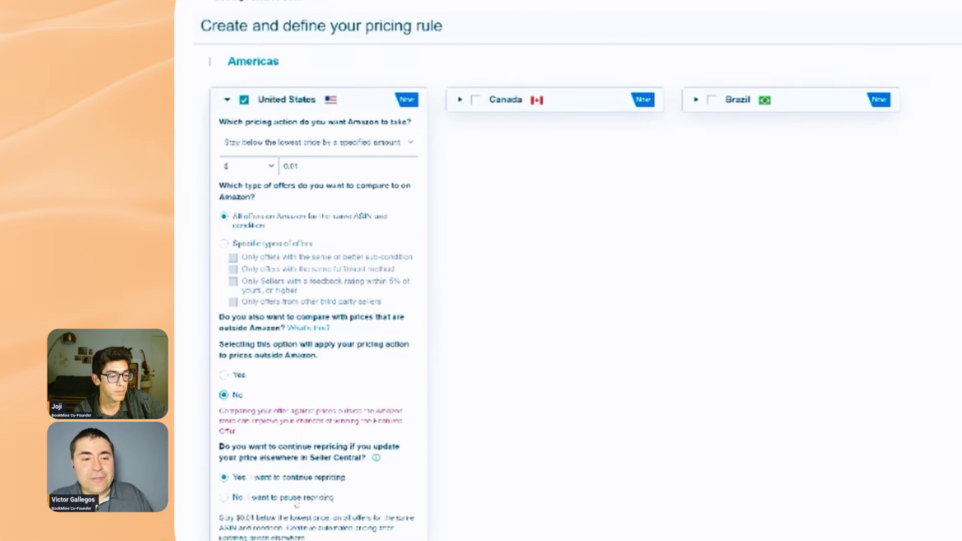
pyautogui.scroll(-1, 316, 452)
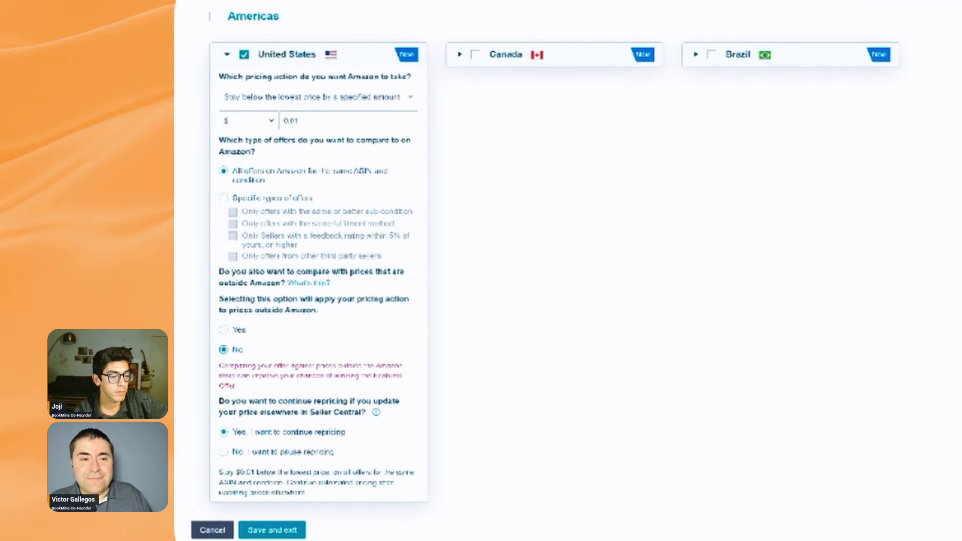
pyautogui.scroll(1, 412, 218)
pyautogui.scroll(1, 412, 218)
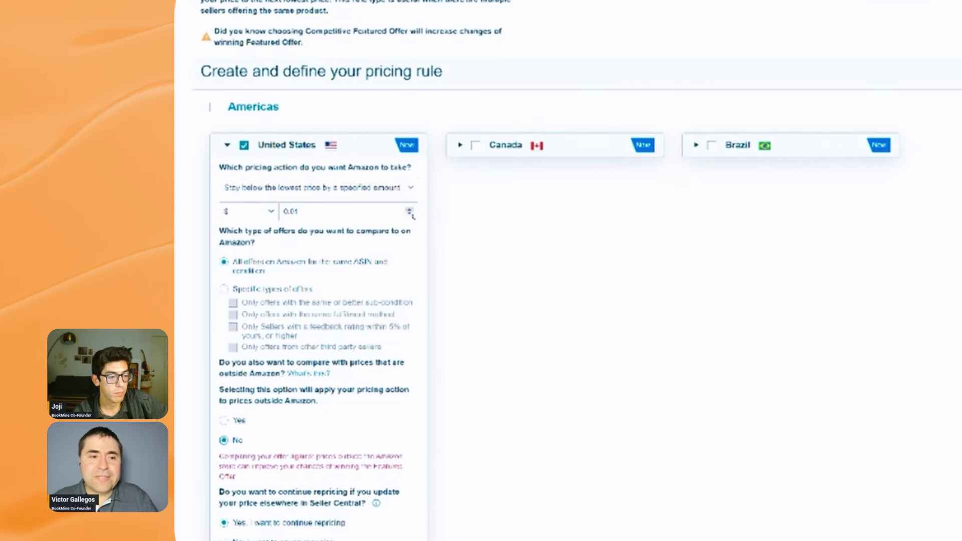
pyautogui.click(263, 291)
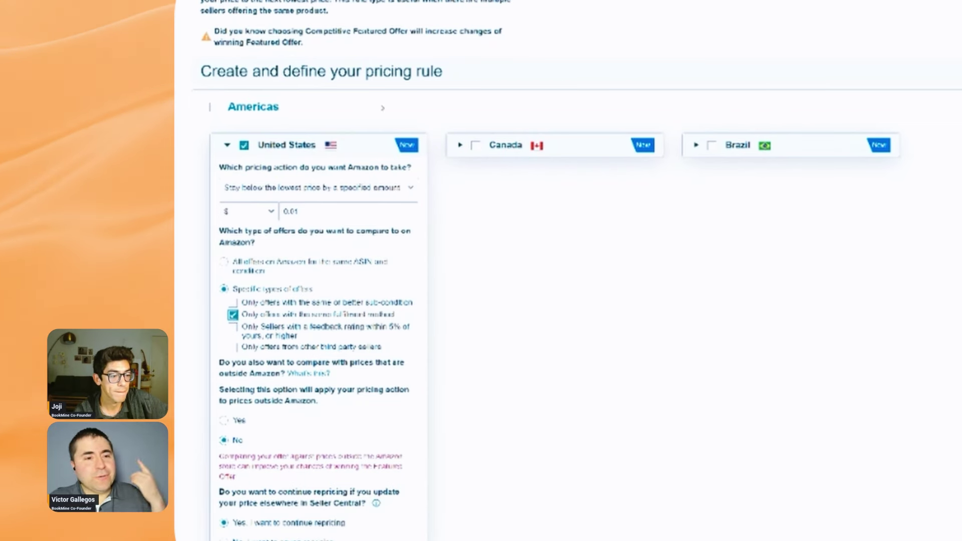
# - Change the United States pricing action to Match the lowest price and check the rule summary
pyautogui.click(348, 188)
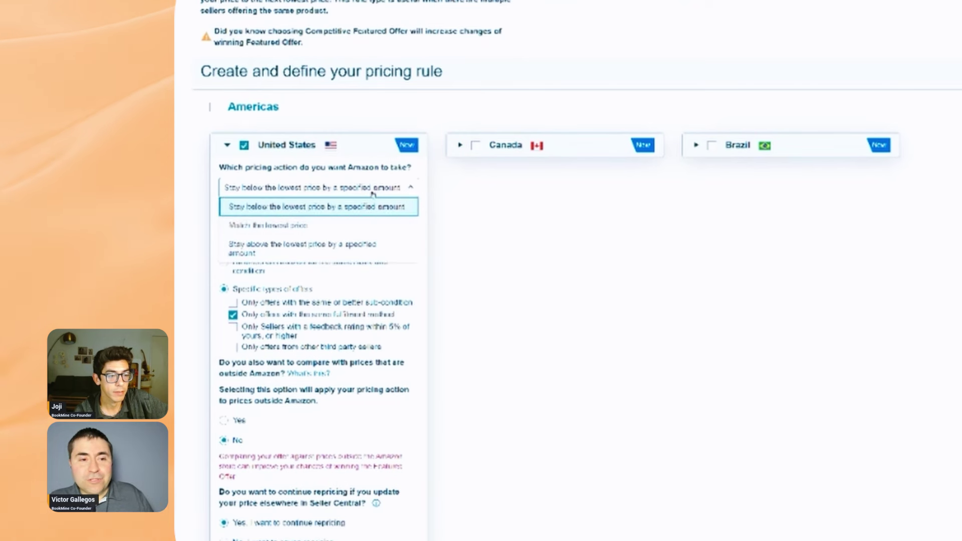
pyautogui.click(348, 226)
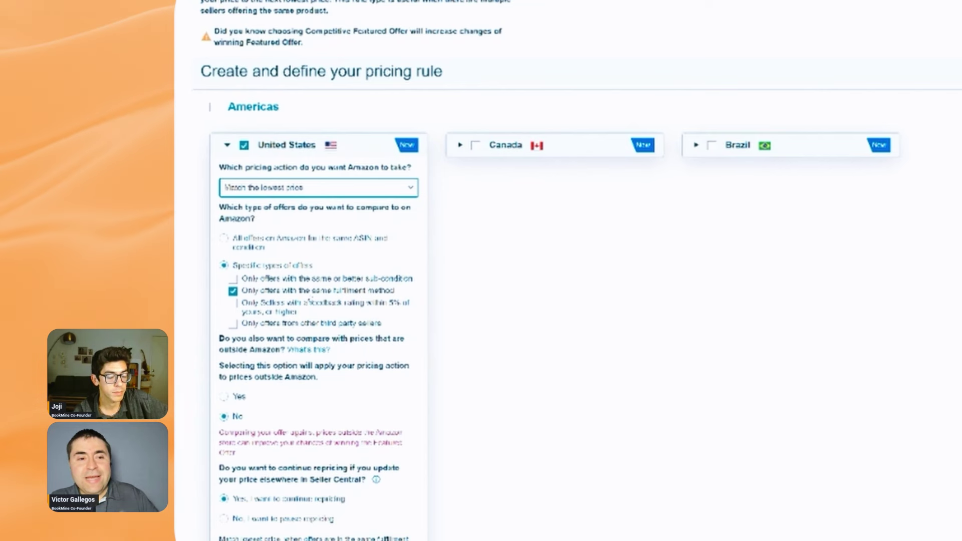
pyautogui.scroll(-1, 309, 299)
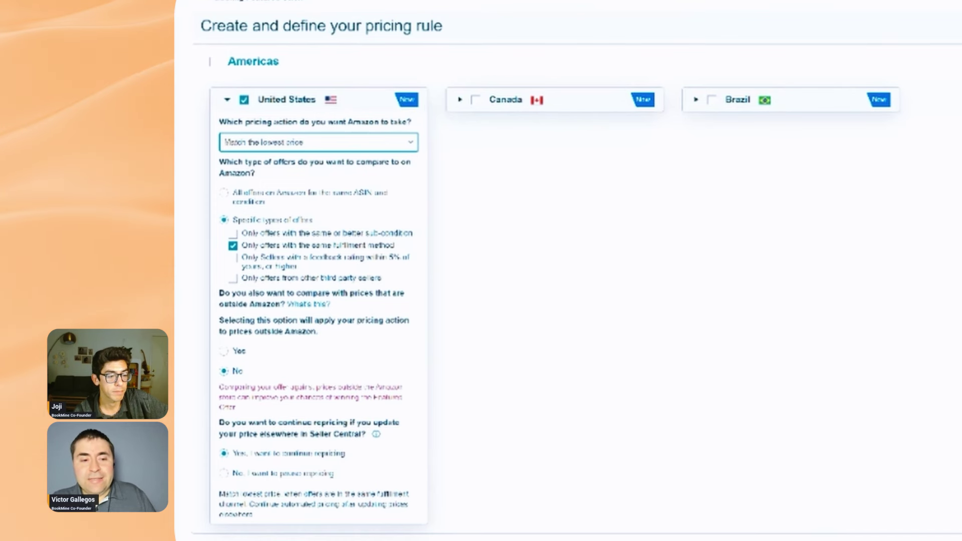
pyautogui.scroll(-1, 645, 359)
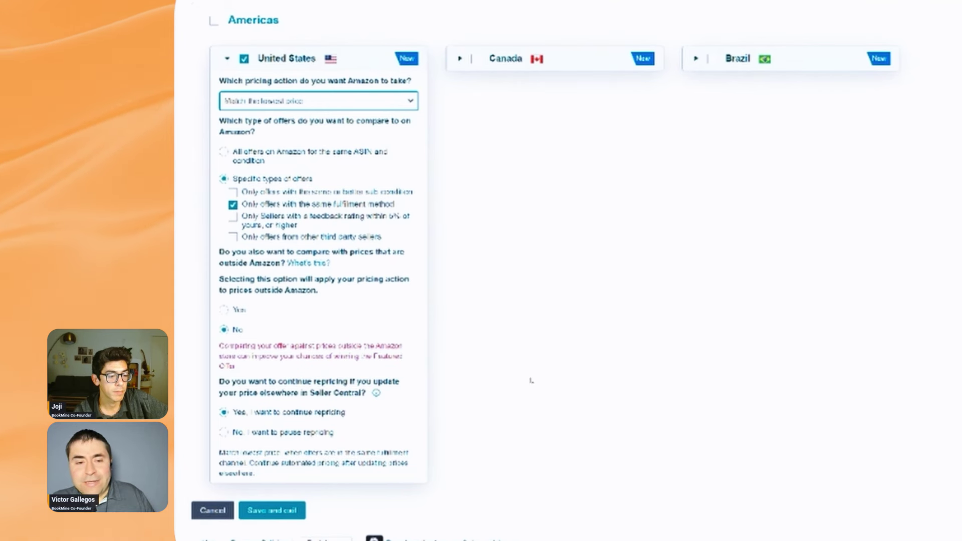
pyautogui.click(529, 381)
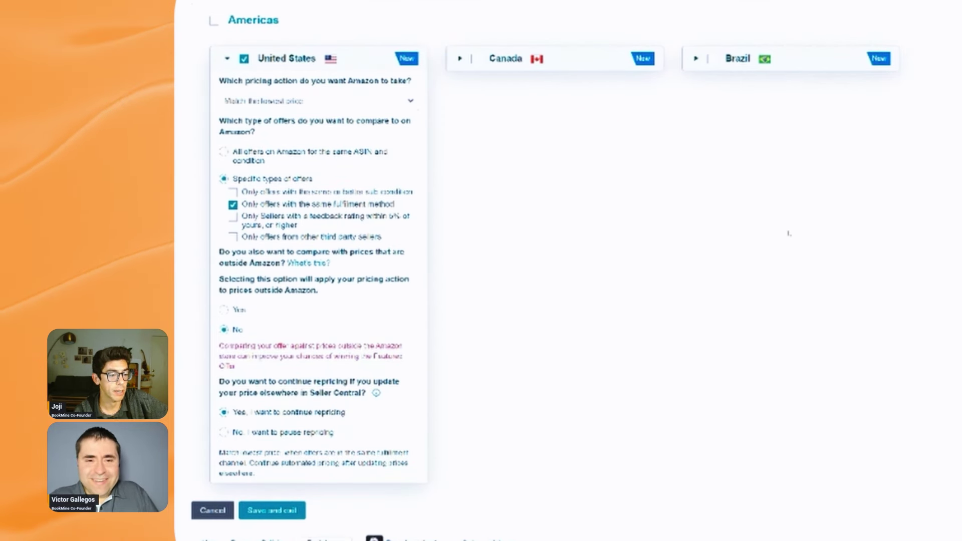
# - Check the completed Competitive Lowest Price rule settings, then save the rule and exit to the pricing rules list
pyautogui.scroll(2, 580, 409)
pyautogui.scroll(1, 397, 397)
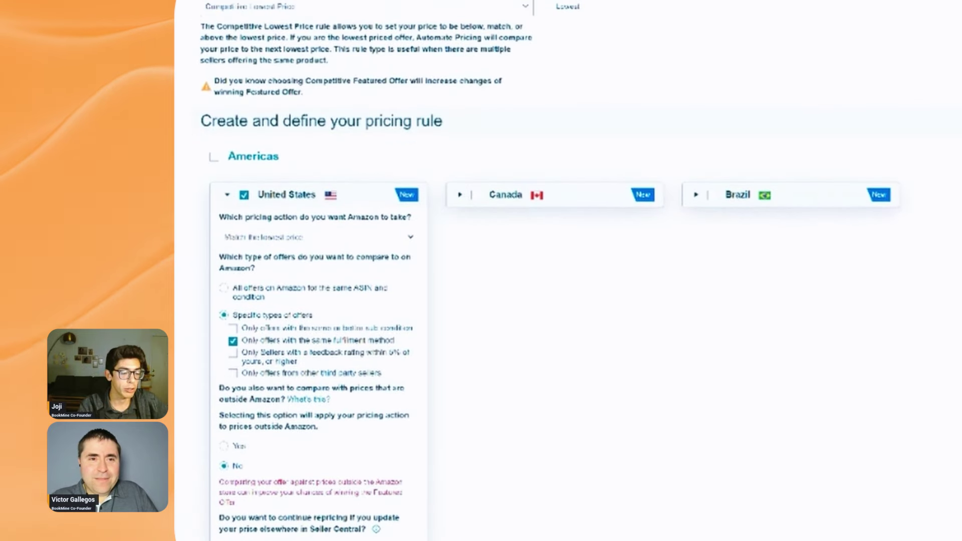
pyautogui.scroll(-3, 397, 397)
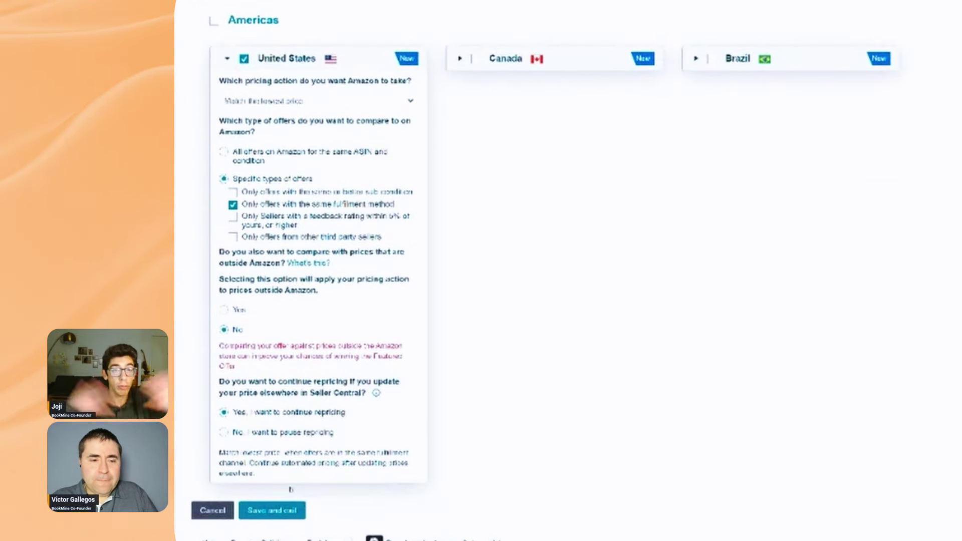
pyautogui.click(277, 511)
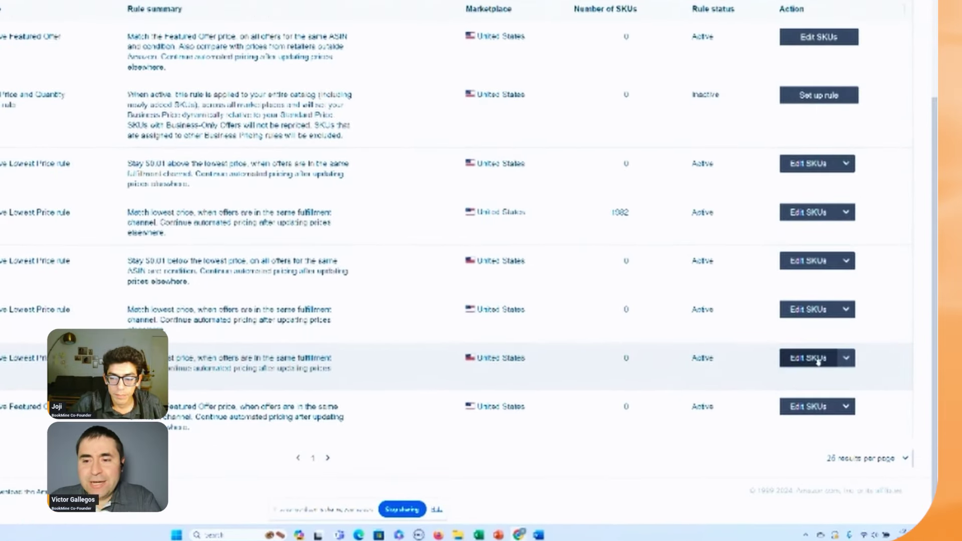
# - Open a pricing rule's SKU list and examine the listings' current prices, minimum and maximum prices, and assigned rules
pyautogui.click(817, 362)
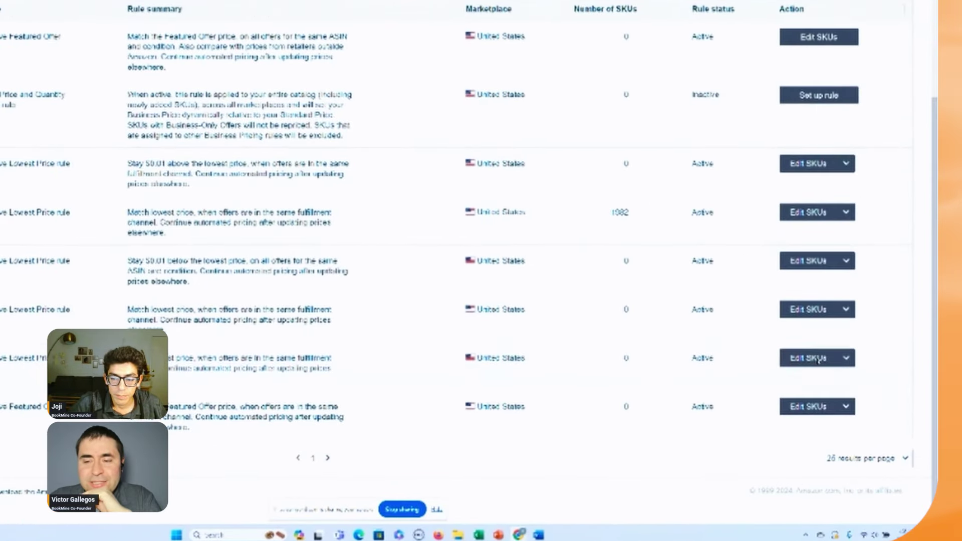
pyautogui.scroll(-10, 533, 303)
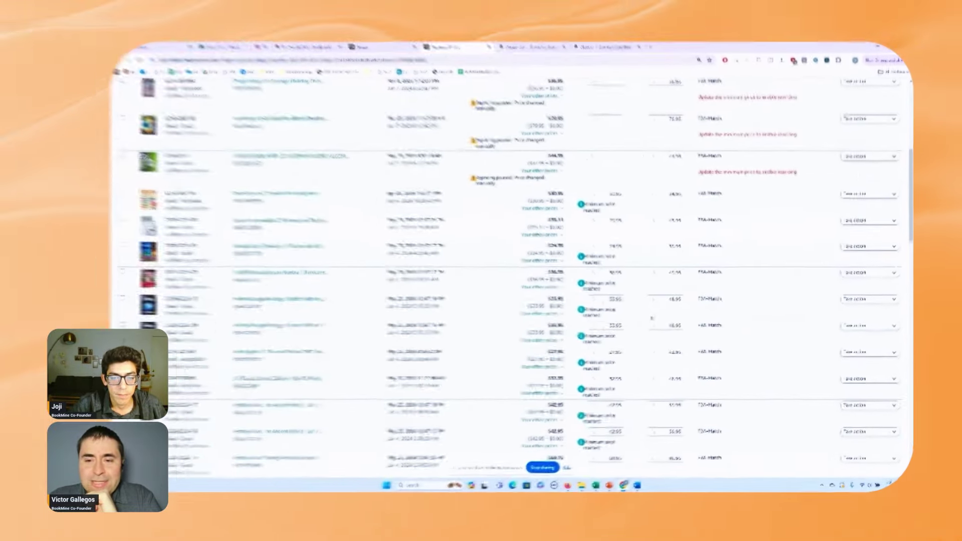
pyautogui.scroll(5, 647, 194)
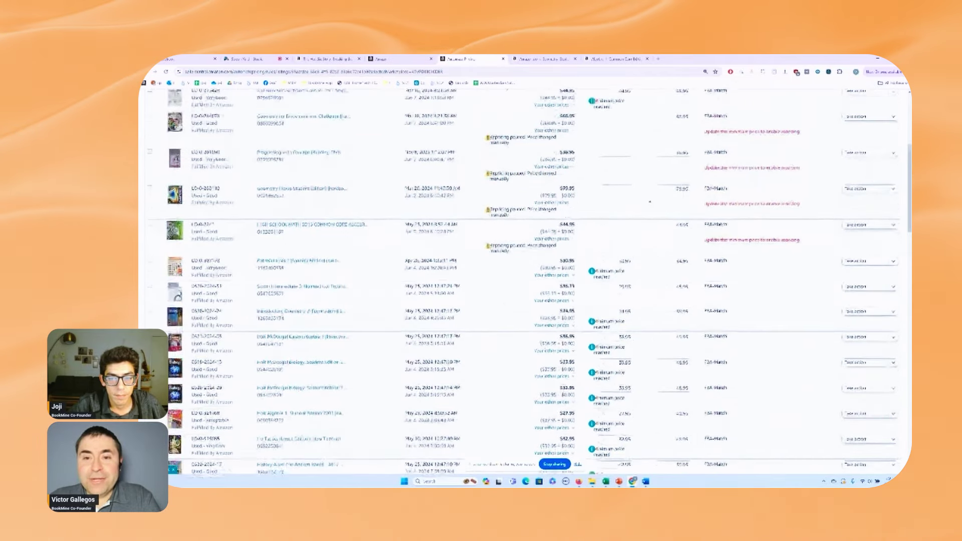
pyautogui.scroll(-3, 693, 236)
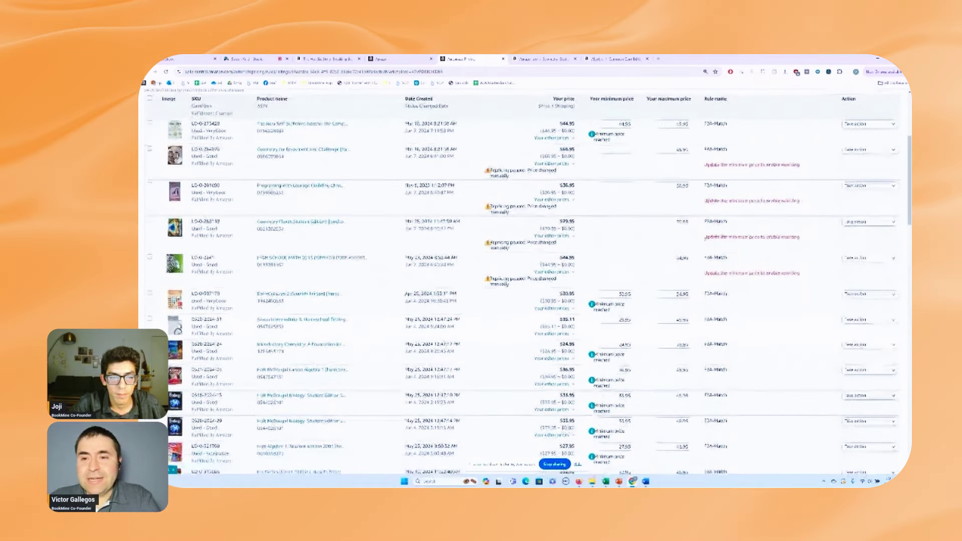
pyautogui.scroll(-4, 761, 243)
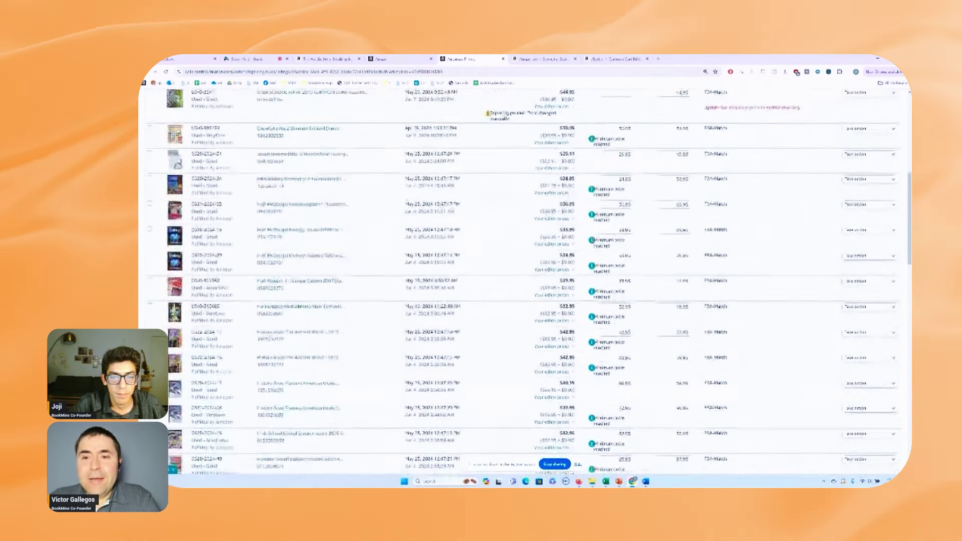
pyautogui.scroll(-2, 677, 248)
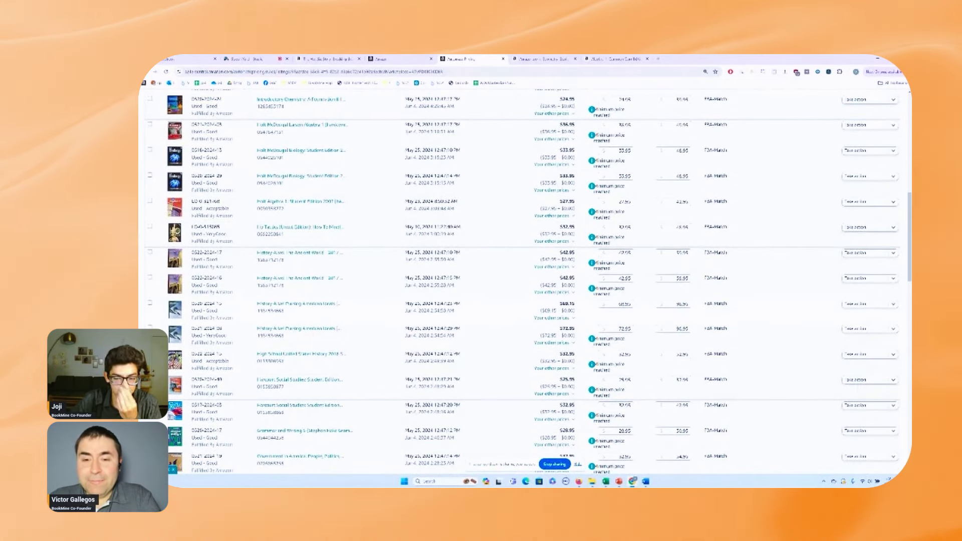
pyautogui.scroll(-6, 526, 281)
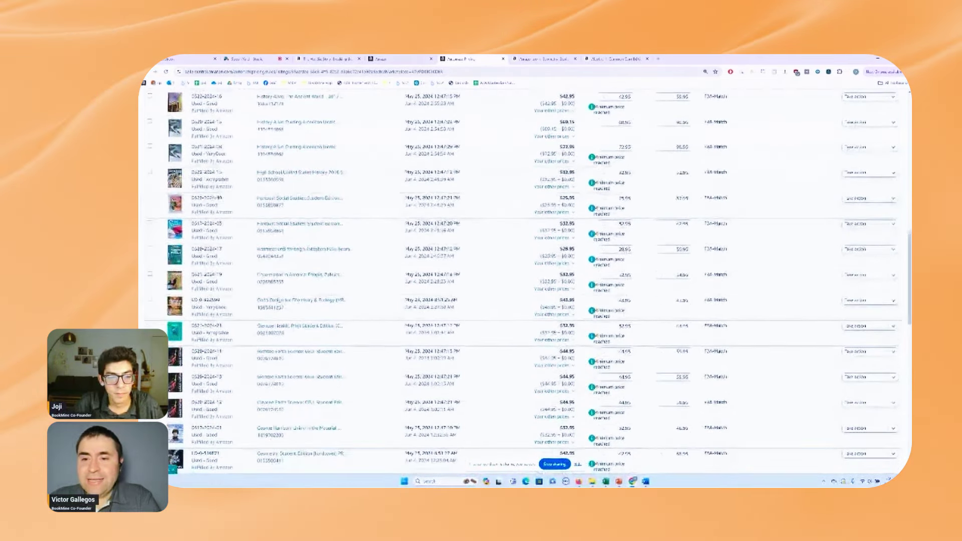
# - Assign the second History Alive! The Ancient World listing to the Lowest pricing rule
pyautogui.scroll(6, 526, 280)
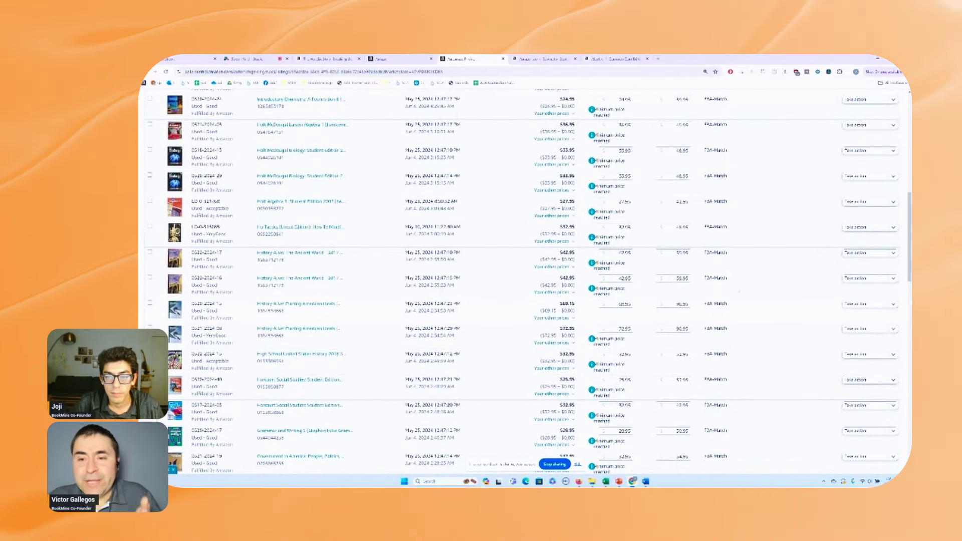
pyautogui.click(869, 277)
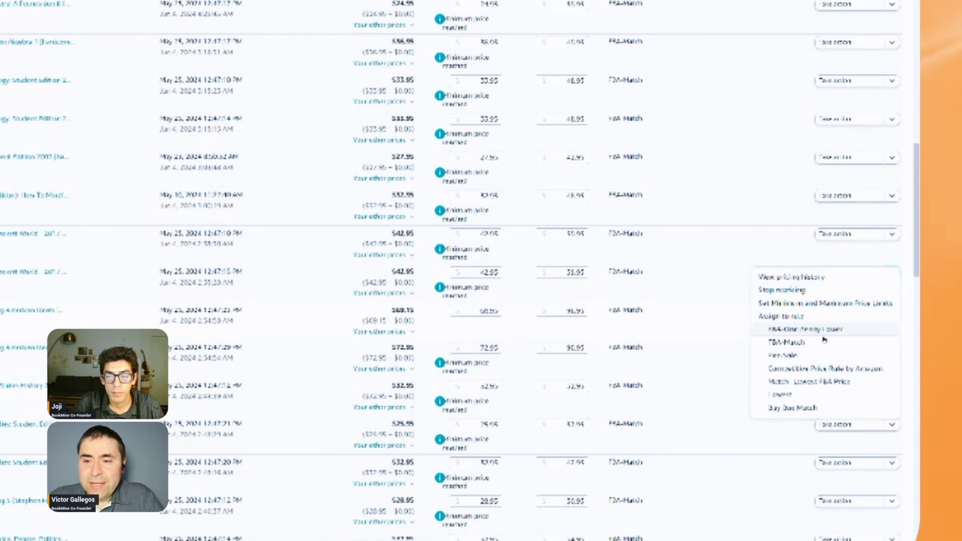
pyautogui.click(802, 395)
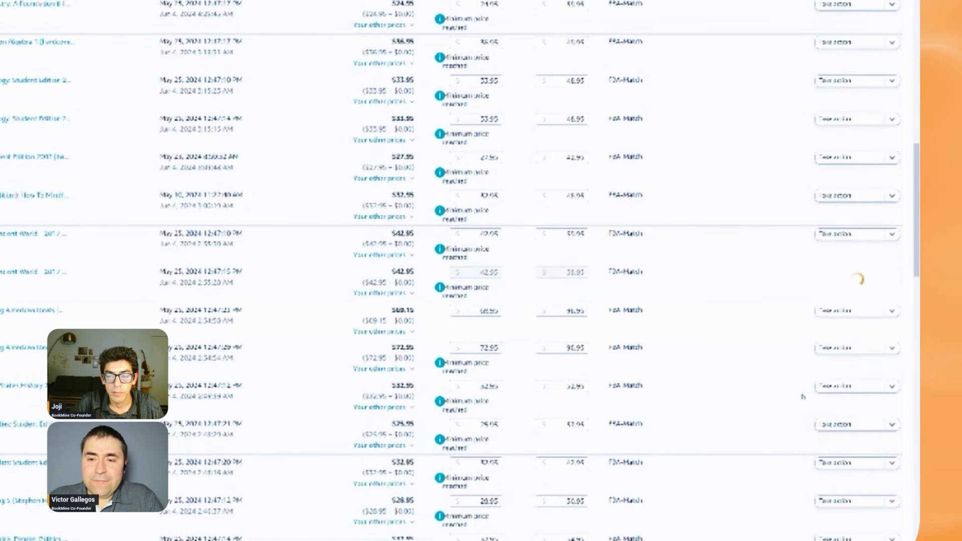